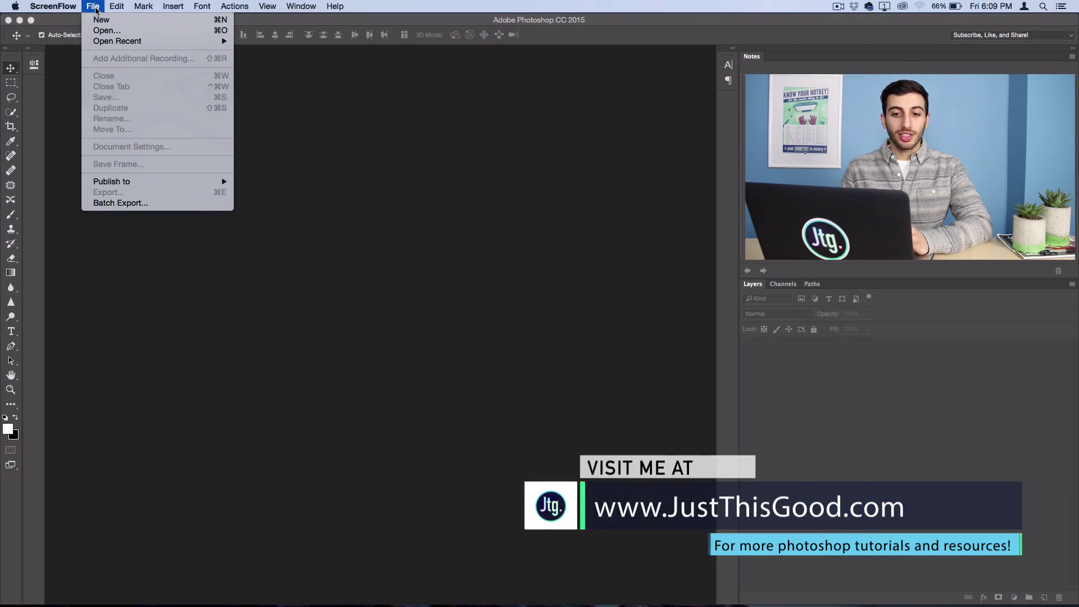
Create a new 800 × 800 px, 300 ppi document with a black background
{"action": "left_click", "coordinate": [102, 22]}
{"action": "left_click", "coordinate": [102, 7]}
{"action": "left_click", "coordinate": [113, 22]}
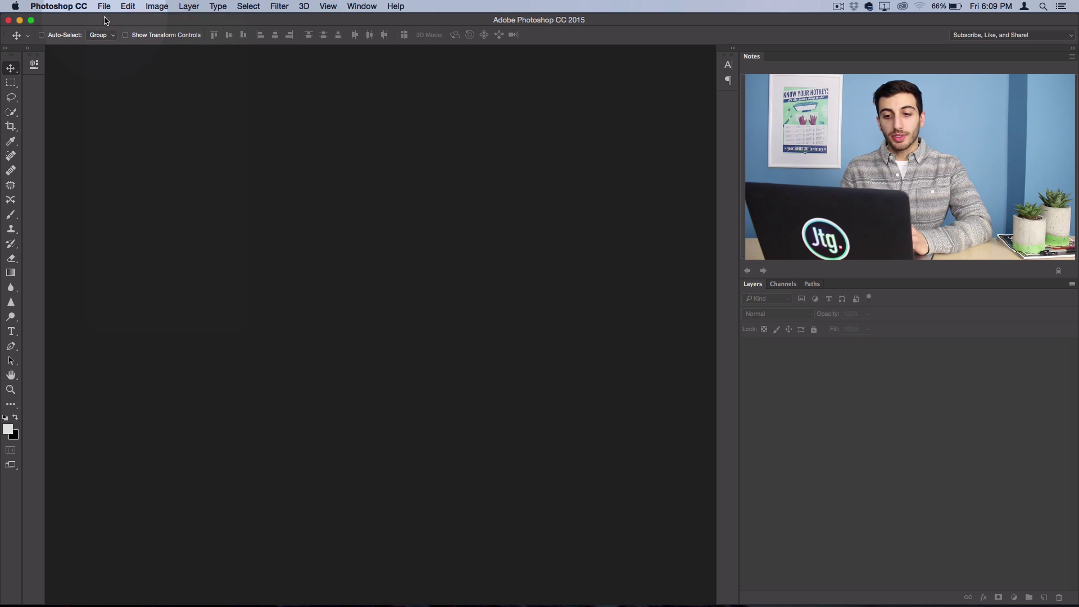
{"action": "double_click", "coordinate": [318, 189]}
{"action": "double_click", "coordinate": [320, 174]}
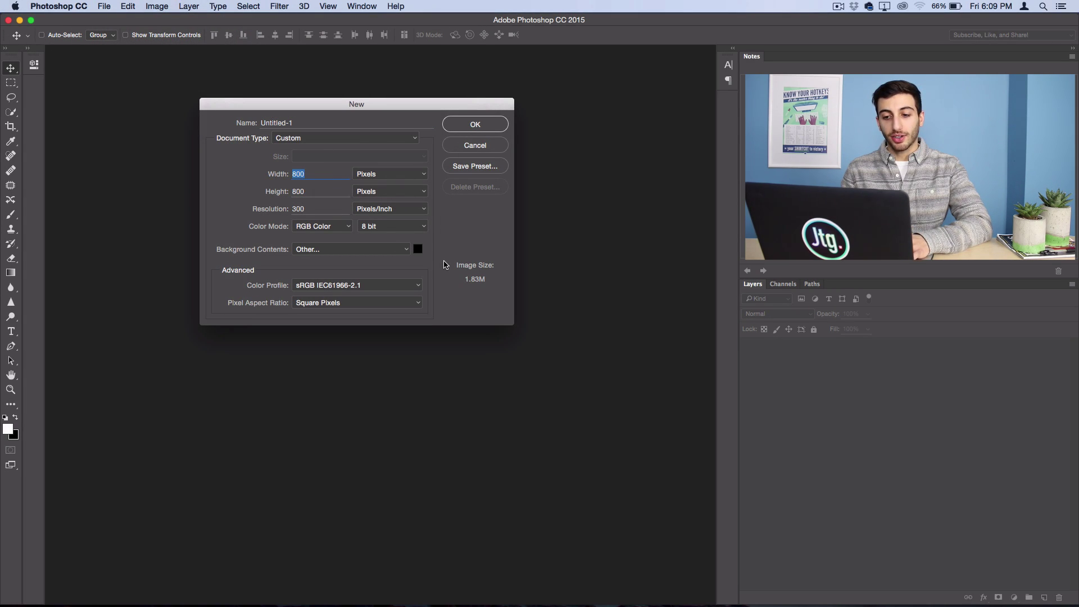
{"action": "key", "text": "Return"}
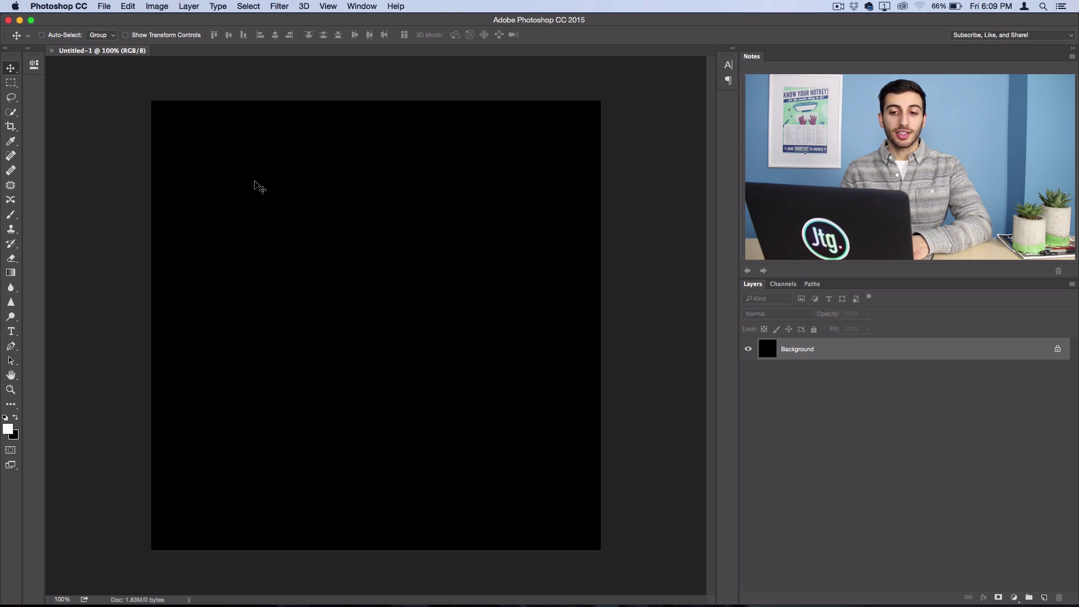
Turn on rulers, then try a vertical and a horizontal guide and undo both
{"action": "left_click", "coordinate": [330, 6]}
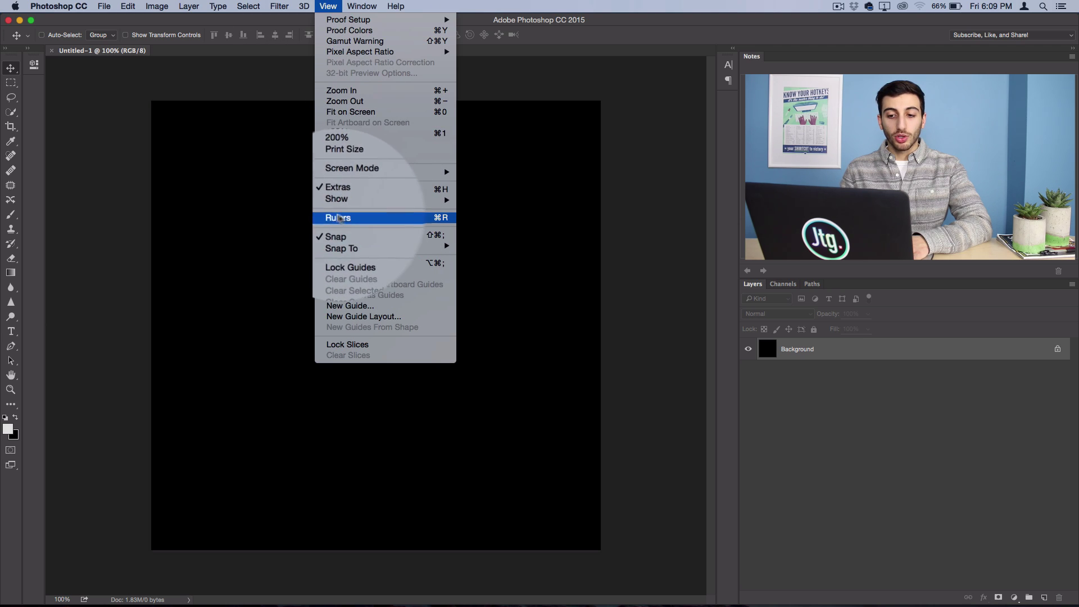
{"action": "left_click", "coordinate": [340, 218]}
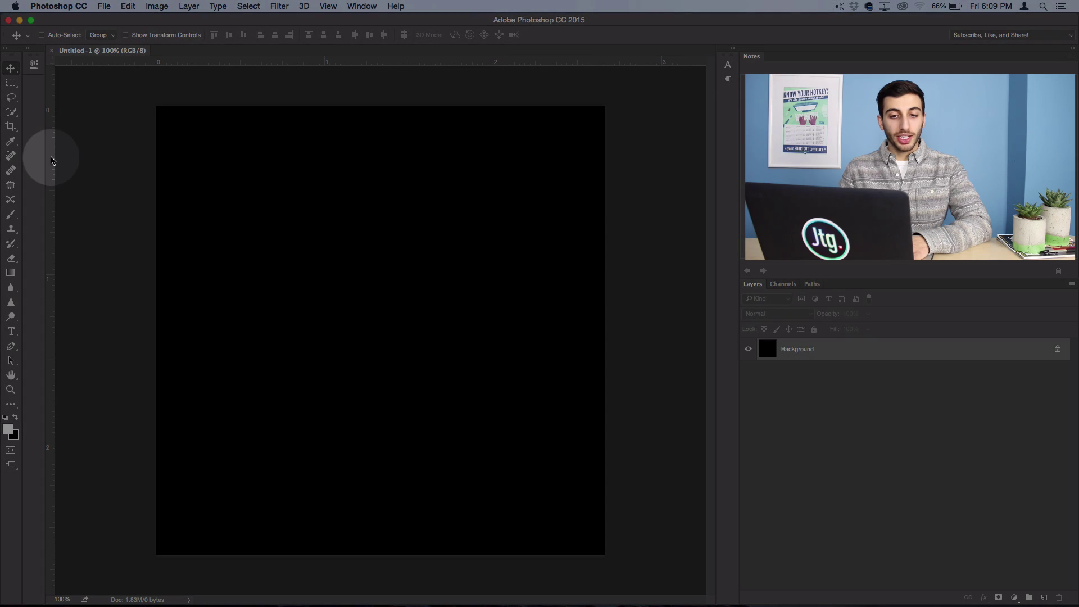
{"action": "left_click_drag", "start_coordinate": [53, 156], "coordinate": [237, 174]}
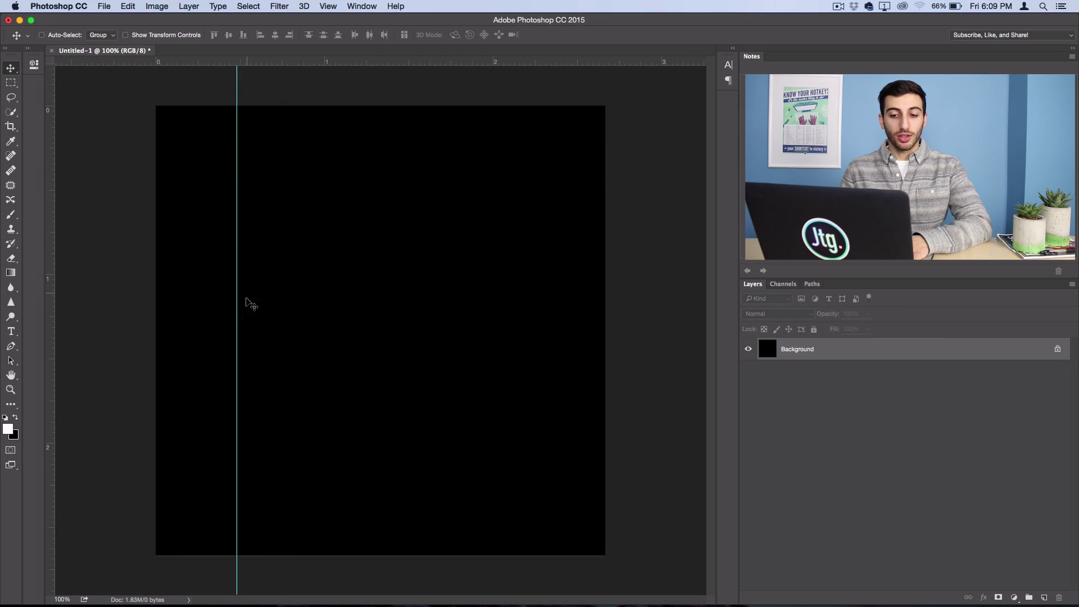
{"action": "left_click_drag", "start_coordinate": [377, 57], "coordinate": [381, 220]}
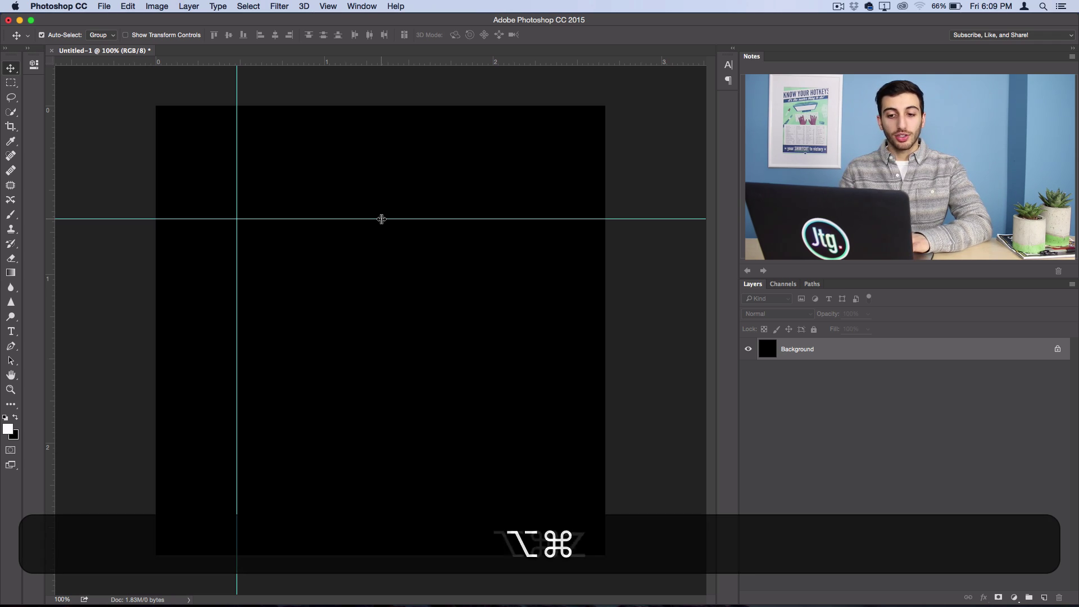
{"action": "key", "text": "alt+super+z"}
{"action": "key", "text": "alt+super+z"}
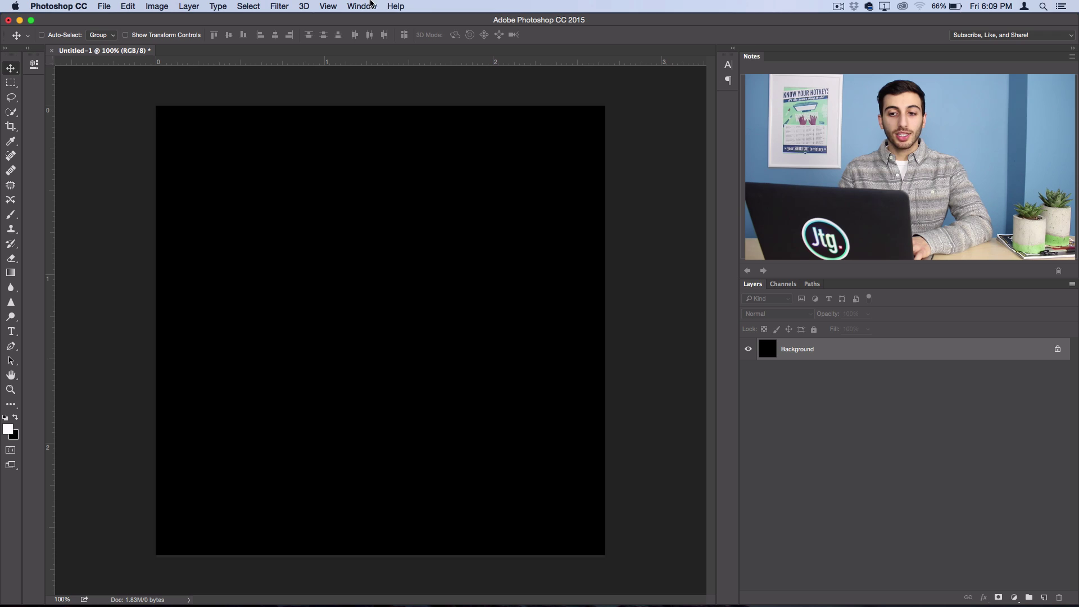
Add a 1-column, 1-row guide layout with 0.5 in margins on all sides
{"action": "left_click", "coordinate": [331, 6]}
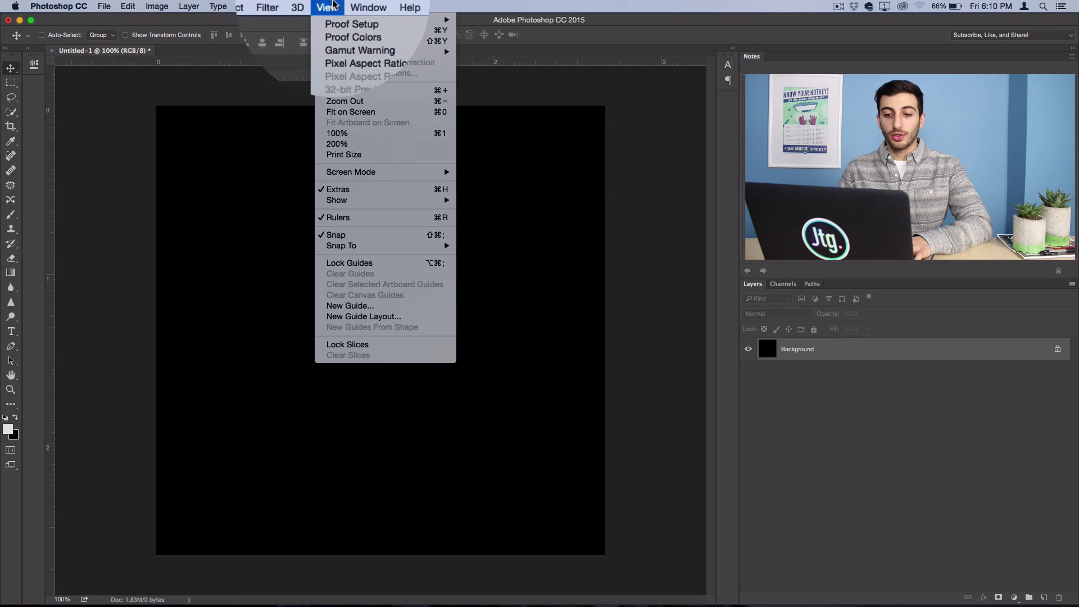
{"action": "left_click", "coordinate": [393, 317]}
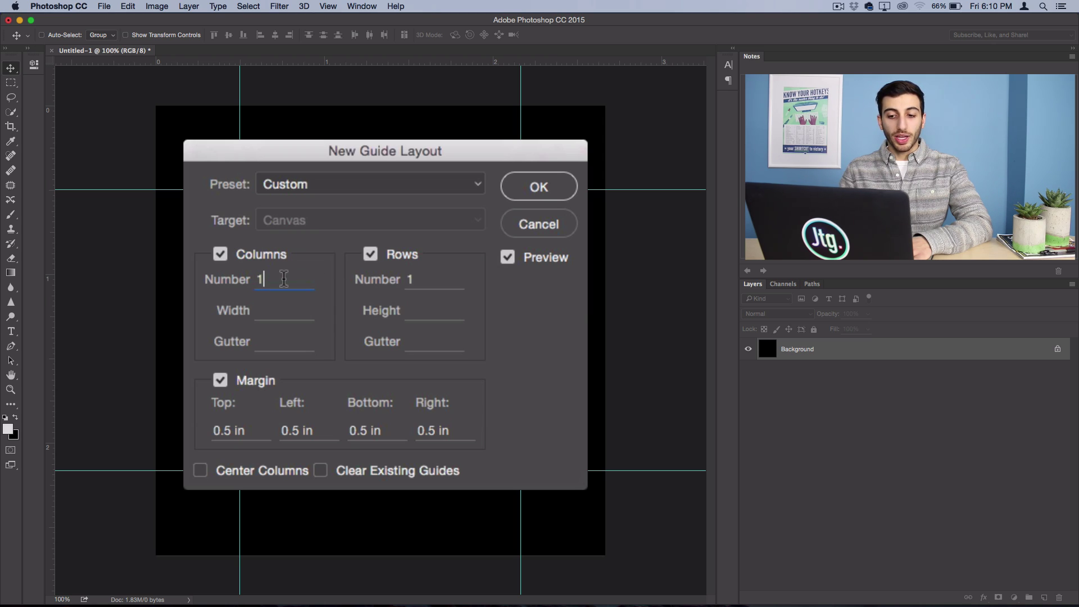
{"action": "left_click", "coordinate": [412, 278]}
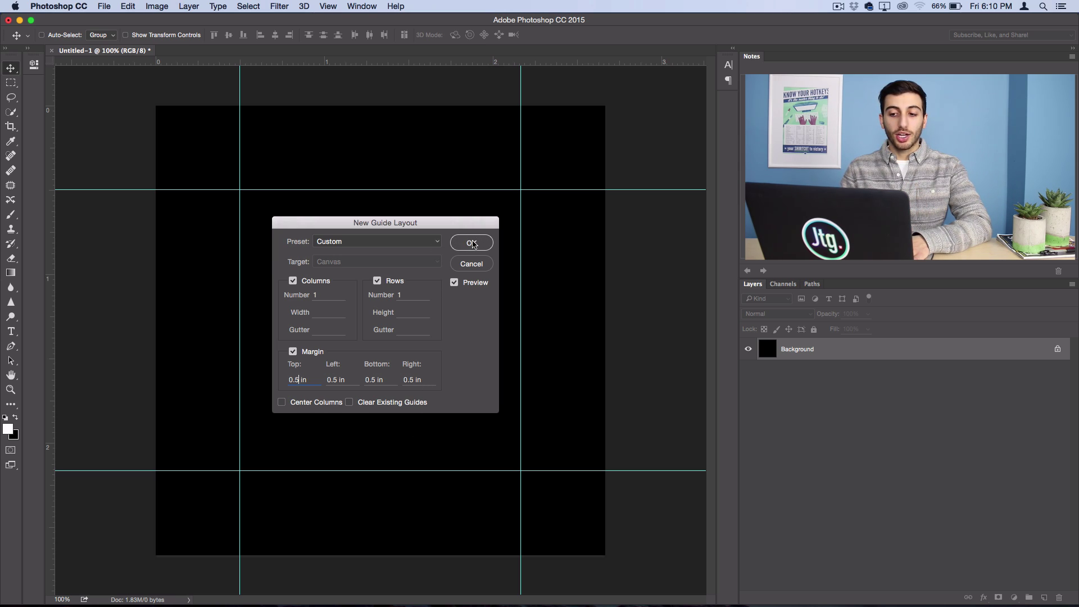
{"action": "left_click", "coordinate": [471, 243]}
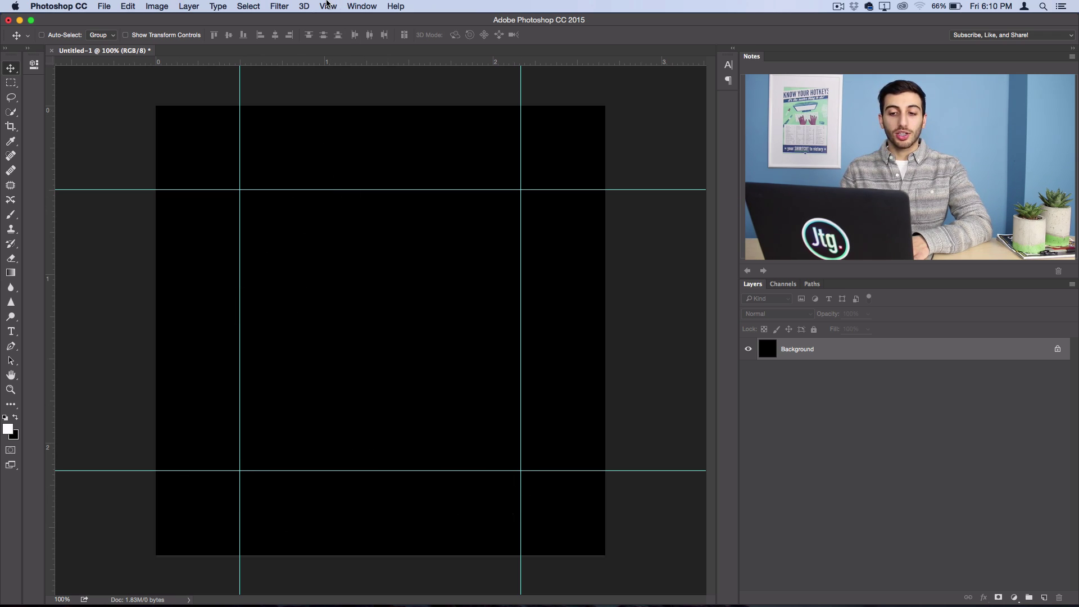
{"action": "left_click", "coordinate": [328, 6]}
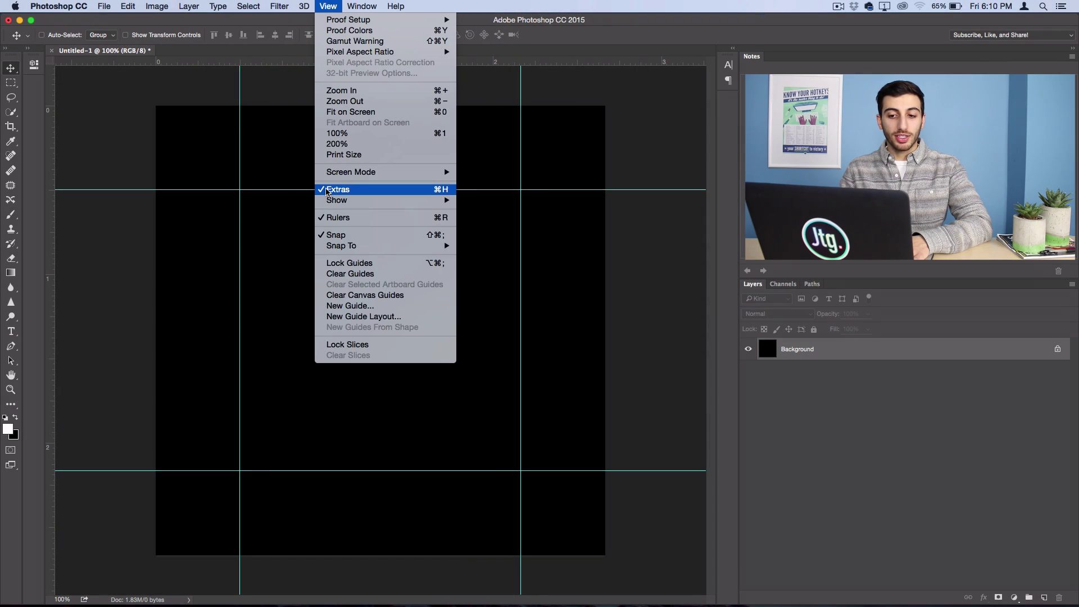
{"action": "left_click", "coordinate": [328, 190]}
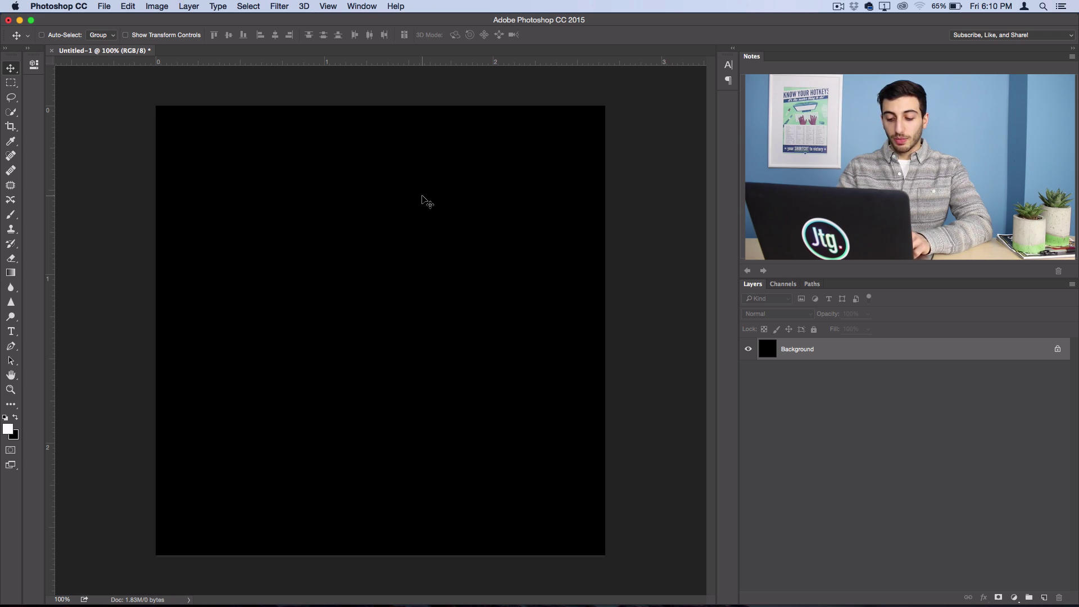
{"action": "key", "text": "super+h"}
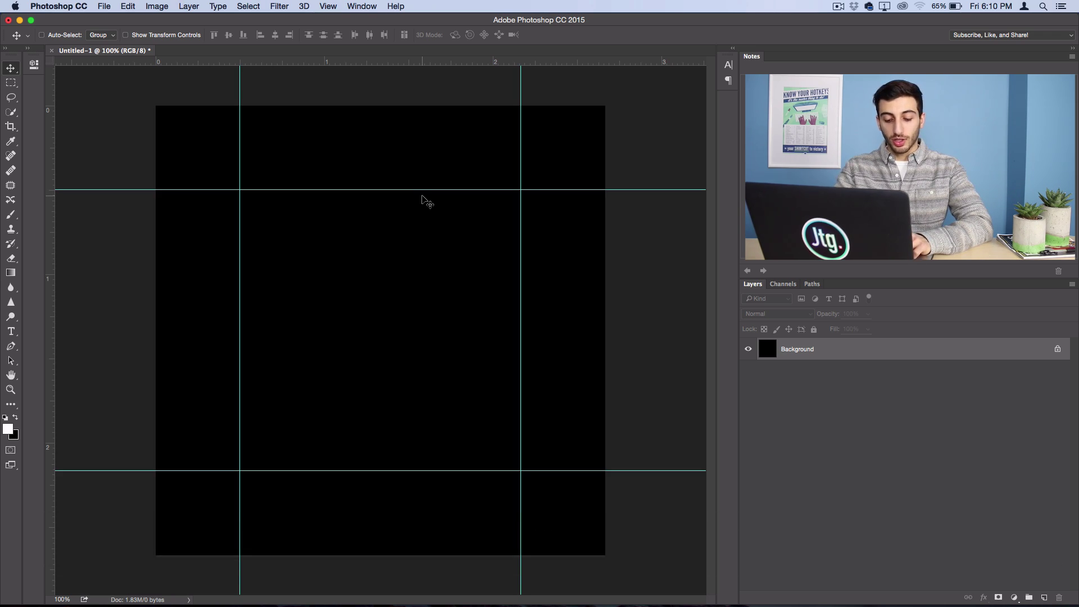
{"action": "key", "text": "super+r"}
{"action": "key", "text": "super+r"}
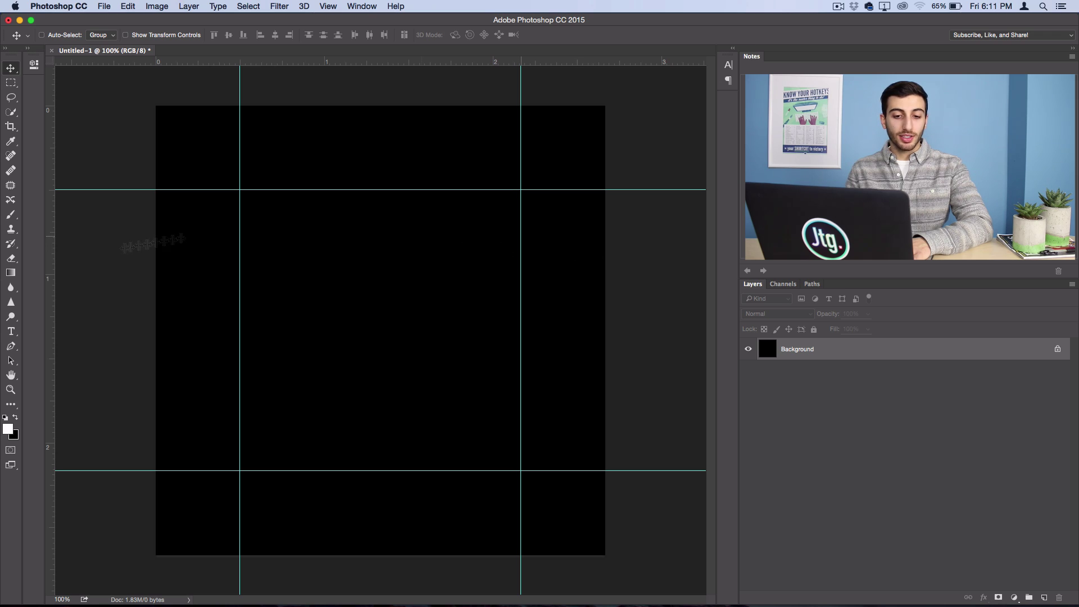
Pick the Horizontal Type Tool and show the Character panel with Helvetica Bold, 21 pt, -70 tracking, white
{"action": "left_click", "coordinate": [10, 331]}
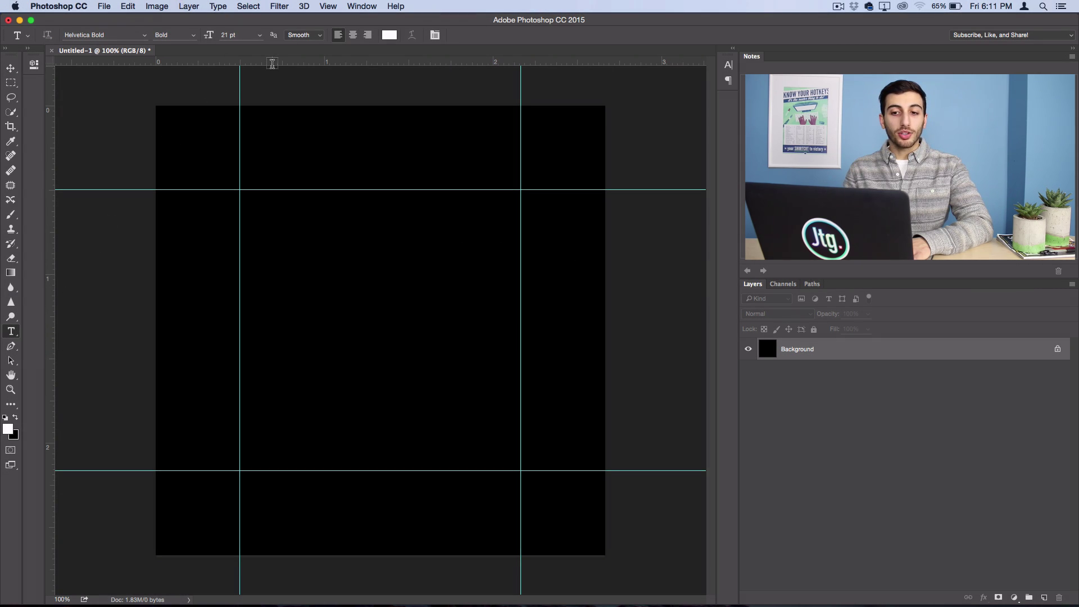
{"action": "left_click", "coordinate": [366, 5]}
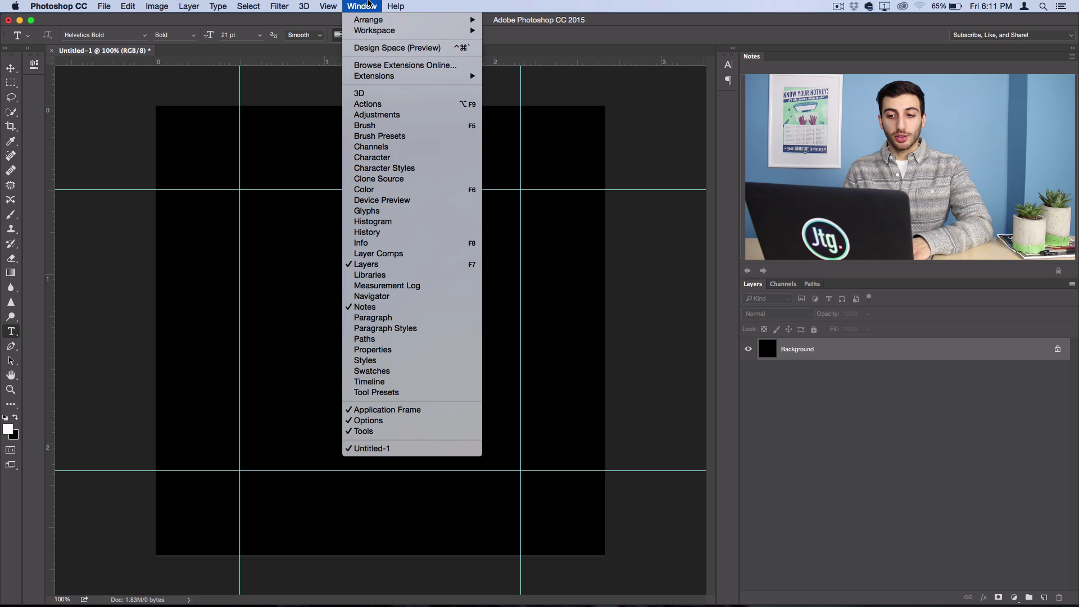
{"action": "left_click", "coordinate": [371, 158]}
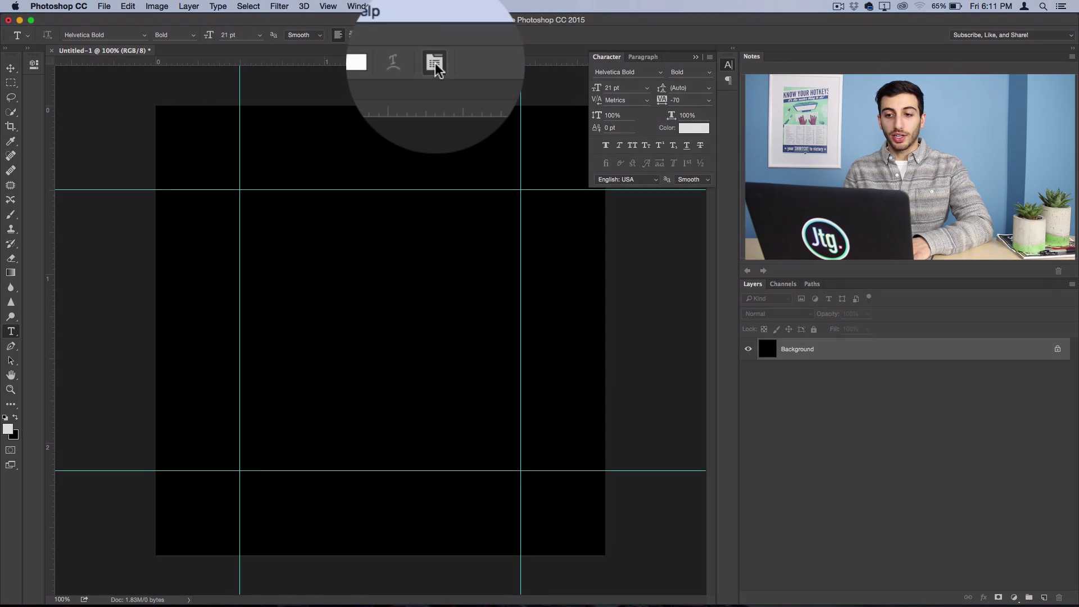
{"action": "left_click", "coordinate": [435, 35]}
{"action": "left_click", "coordinate": [435, 35]}
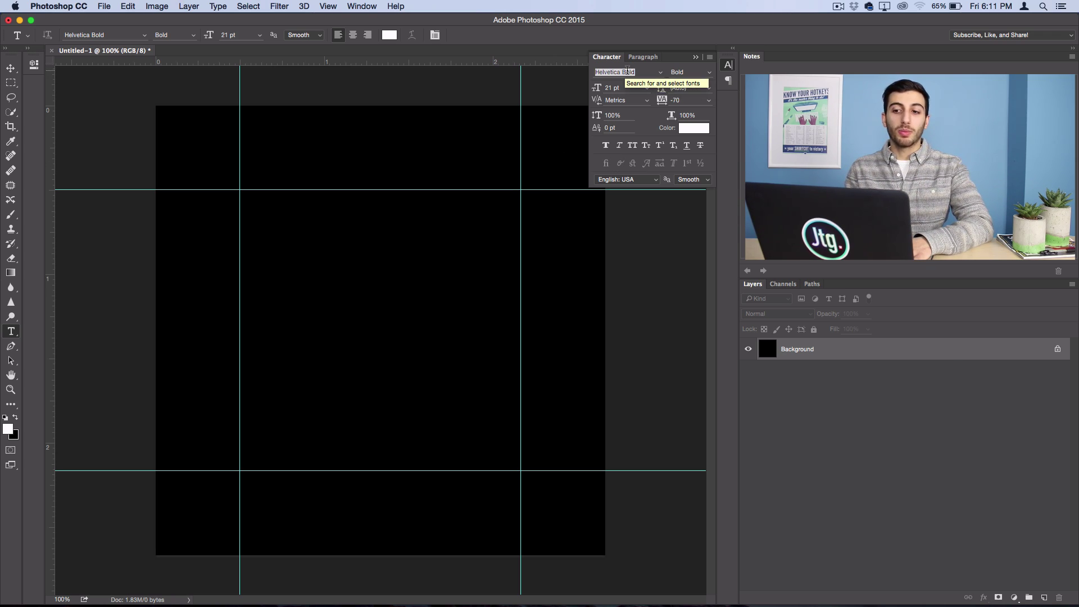
{"action": "left_click", "coordinate": [641, 71]}
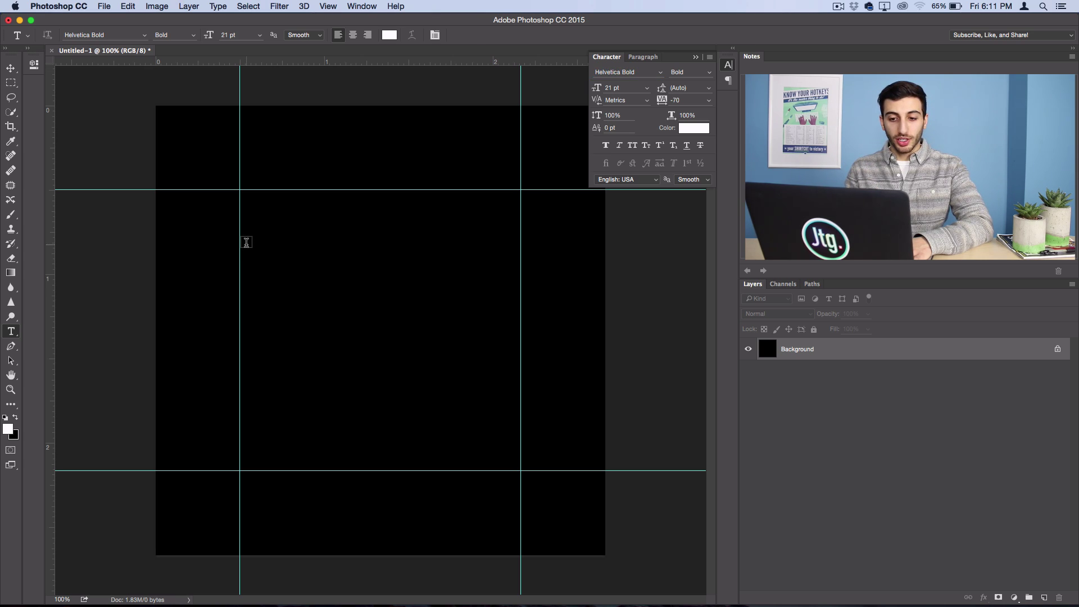
Type PHOTOSHOP and snap it against the top-left margin guides
{"action": "left_click", "coordinate": [246, 240]}
{"action": "type", "text": "PHOTOSHOP"}
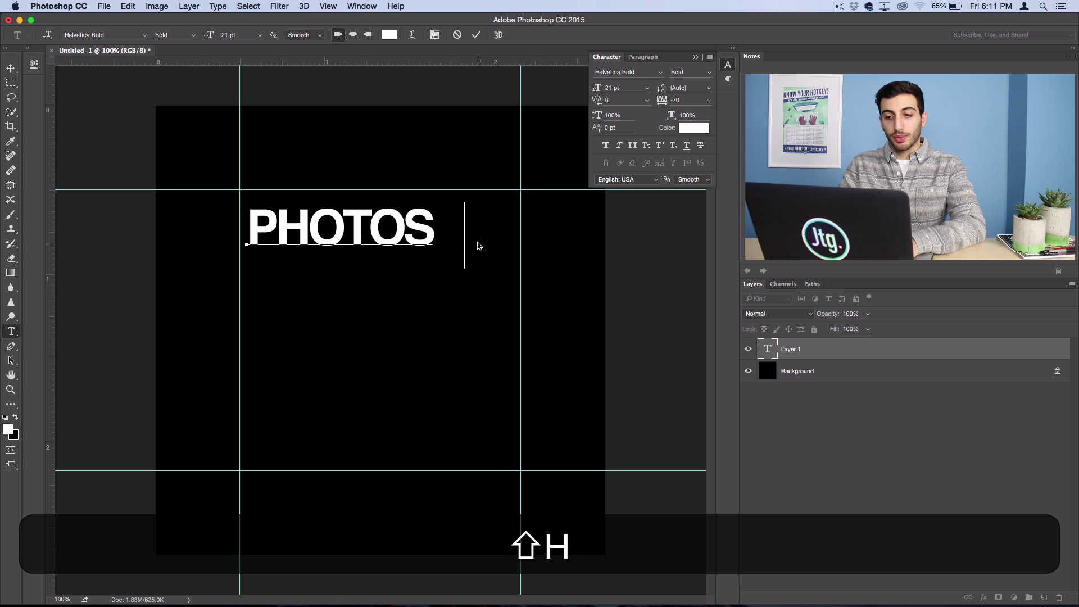
{"action": "left_click", "coordinate": [10, 68]}
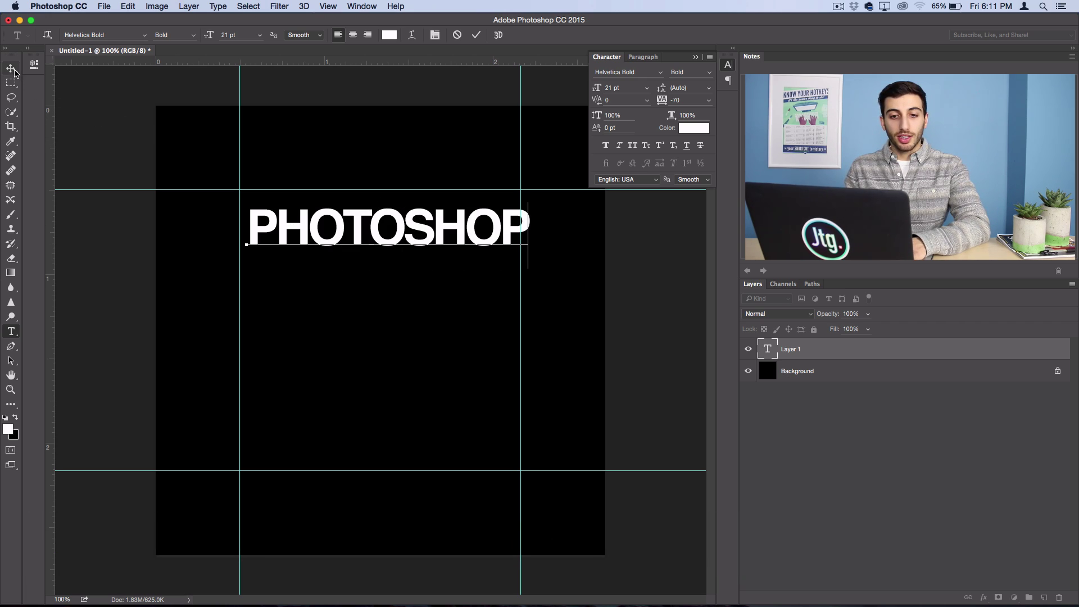
{"action": "left_click_drag", "start_coordinate": [423, 267], "coordinate": [414, 249]}
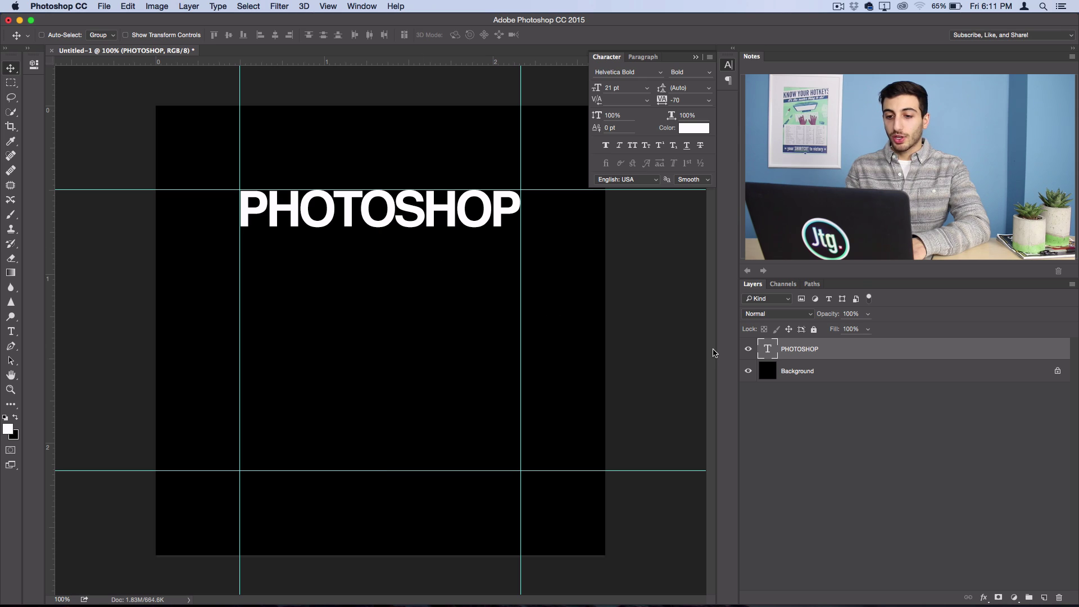
{"action": "key", "text": "Left"}
{"action": "key", "text": "Right"}
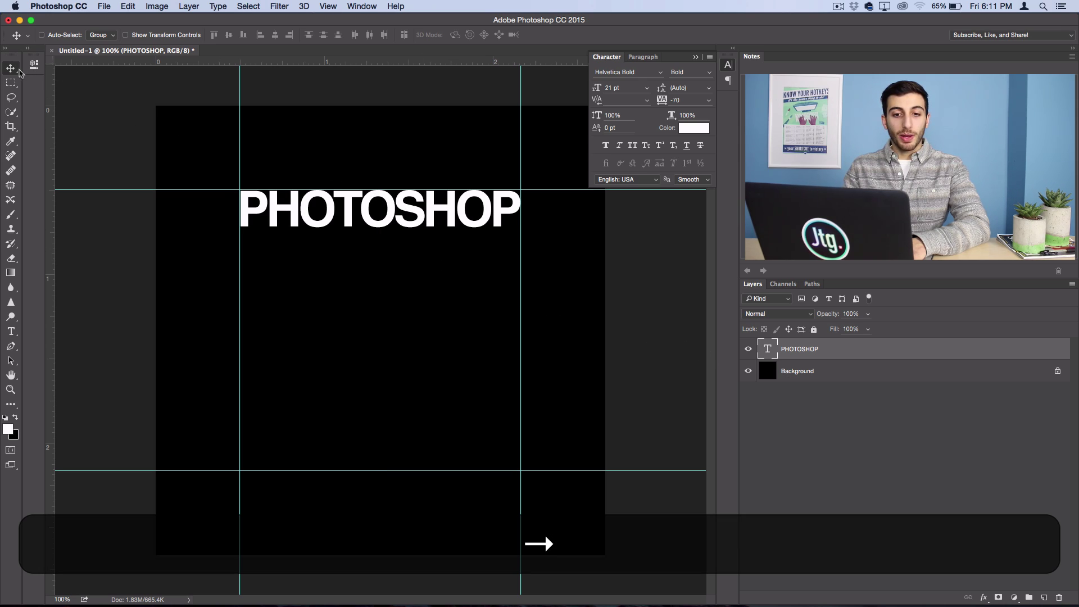
{"action": "key", "text": "Left"}
{"action": "key", "text": "Up"}
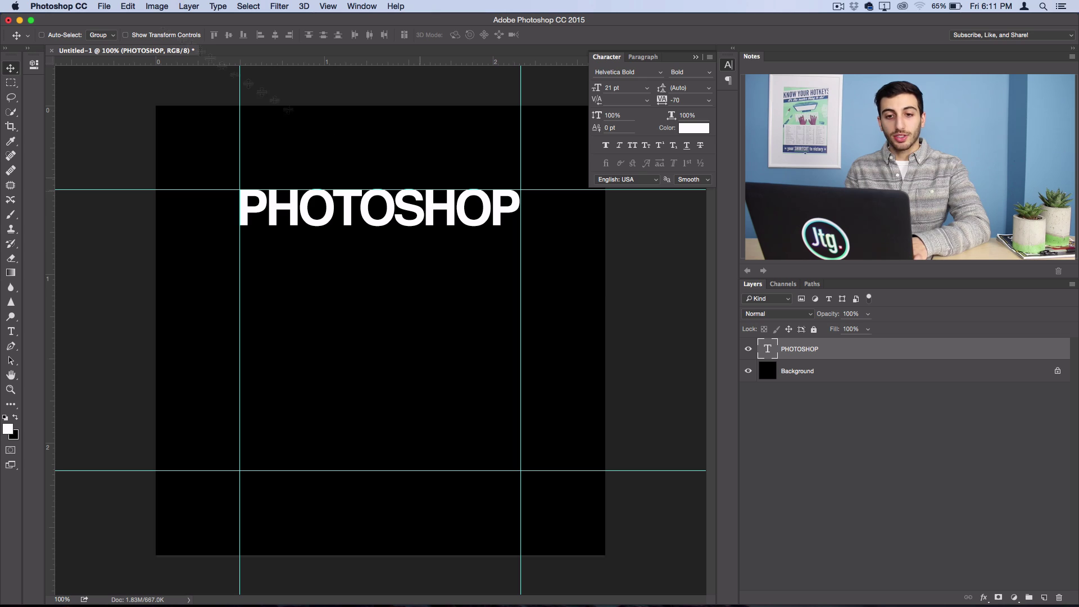
Scale PHOTOSHOP proportionally to about 100.5% to span the guides, then nudge it down
{"action": "left_click", "coordinate": [118, 5]}
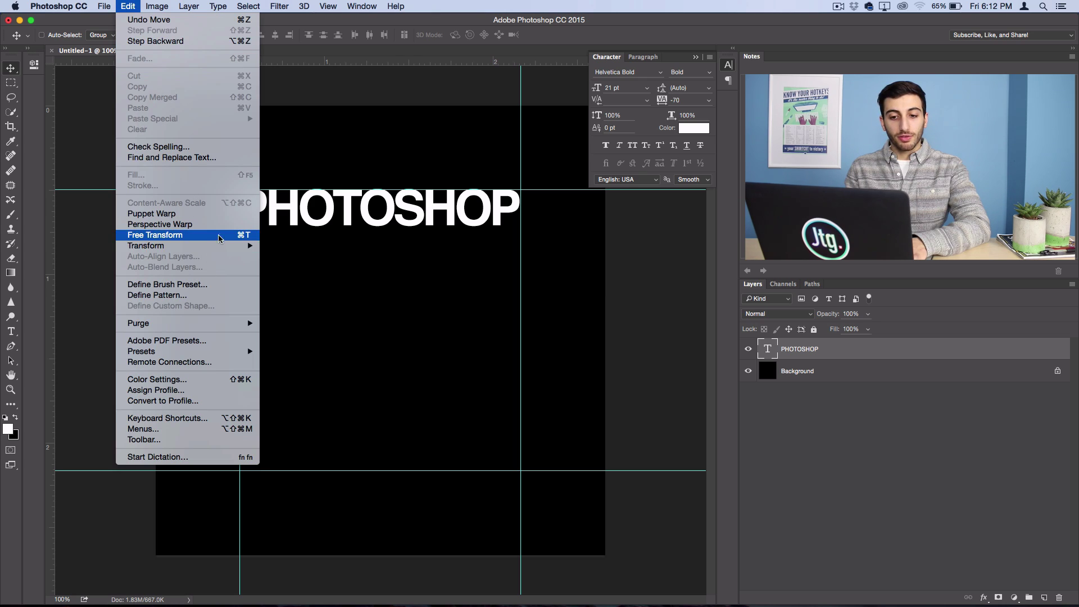
{"action": "left_click", "coordinate": [219, 236]}
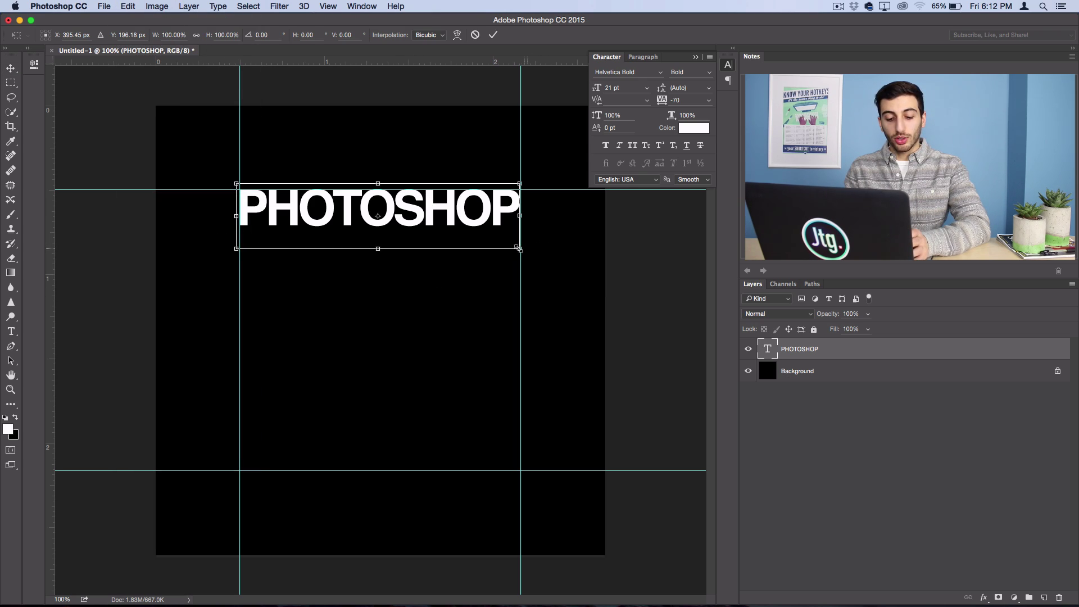
{"action": "key", "text": "shift"}
{"action": "mouse_move", "coordinate": [522, 250]}
{"action": "left_mouse_down"}
{"action": "mouse_move", "coordinate": [550, 249]}
{"action": "mouse_move", "coordinate": [524, 243]}
{"action": "left_mouse_up"}
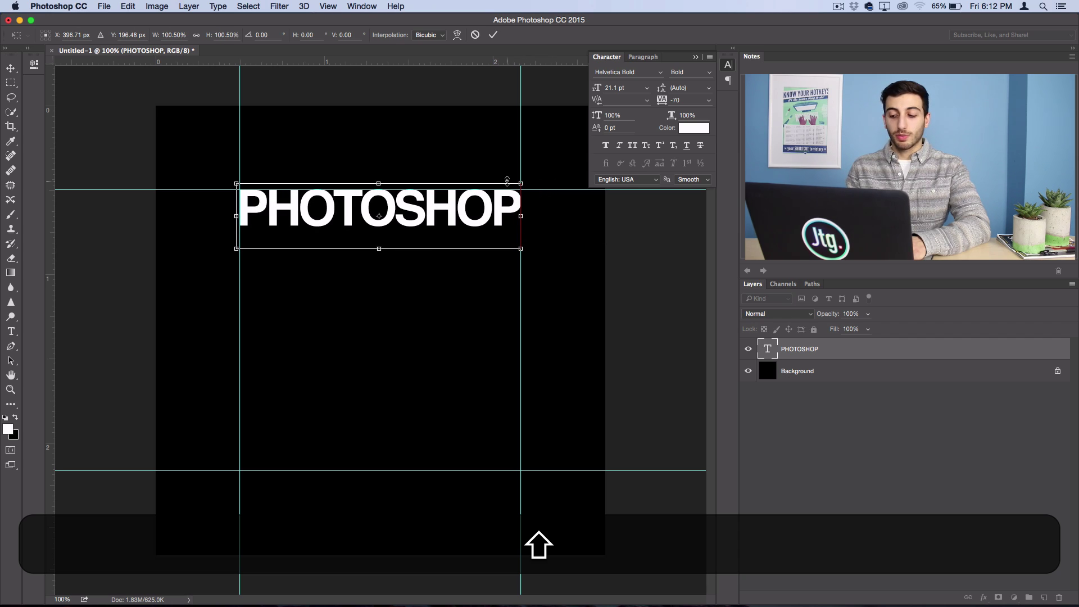
{"action": "key", "text": "Return"}
{"action": "key", "text": "Down"}
{"action": "key", "text": "Down"}
{"action": "key", "text": "Down"}
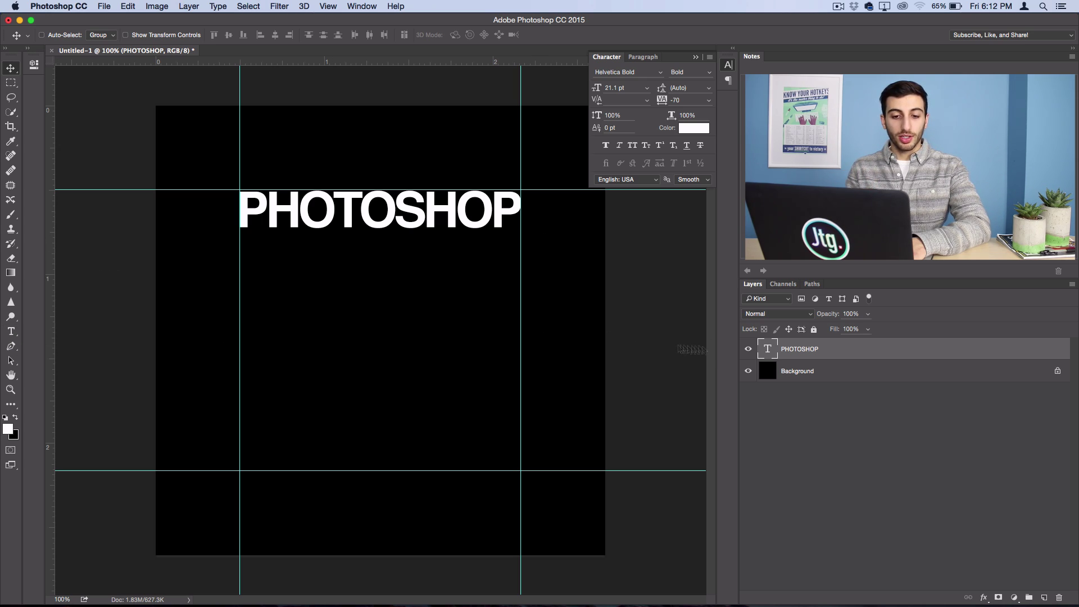
Type TUTORIAL below PHOTOSHOP and align it with the left guide
{"action": "left_click", "coordinate": [11, 331]}
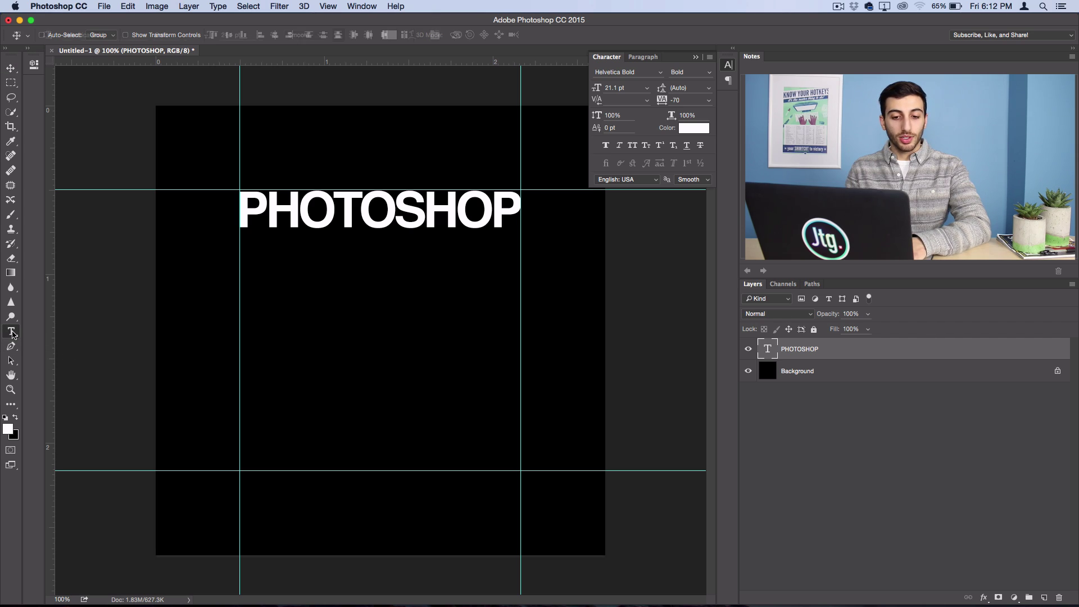
{"action": "left_click", "coordinate": [245, 268]}
{"action": "type", "text": "TUTORI"}
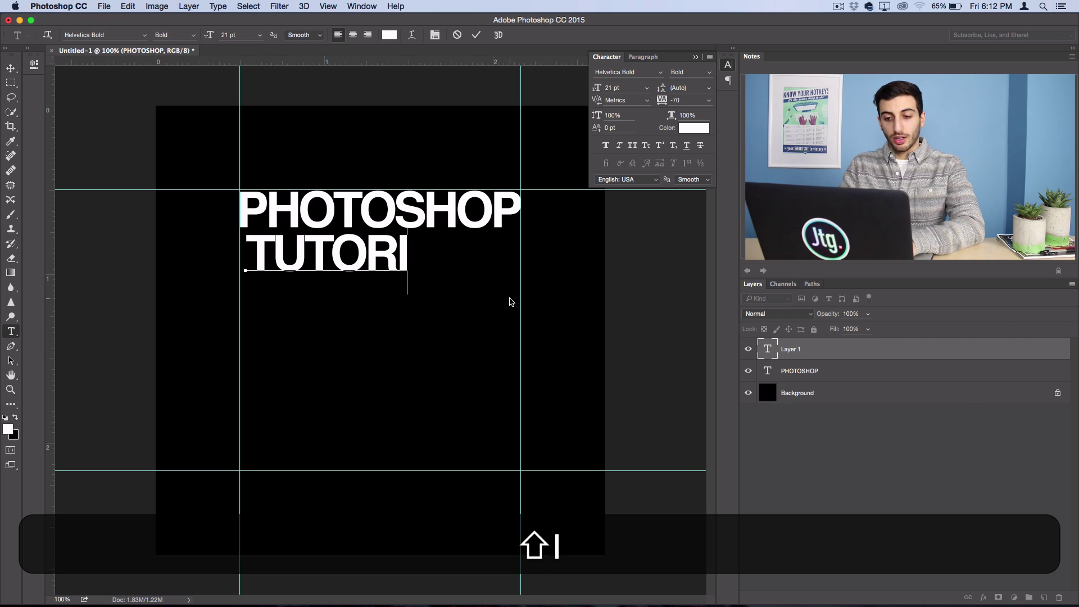
{"action": "type", "text": "AL"}
{"action": "left_click", "coordinate": [11, 68]}
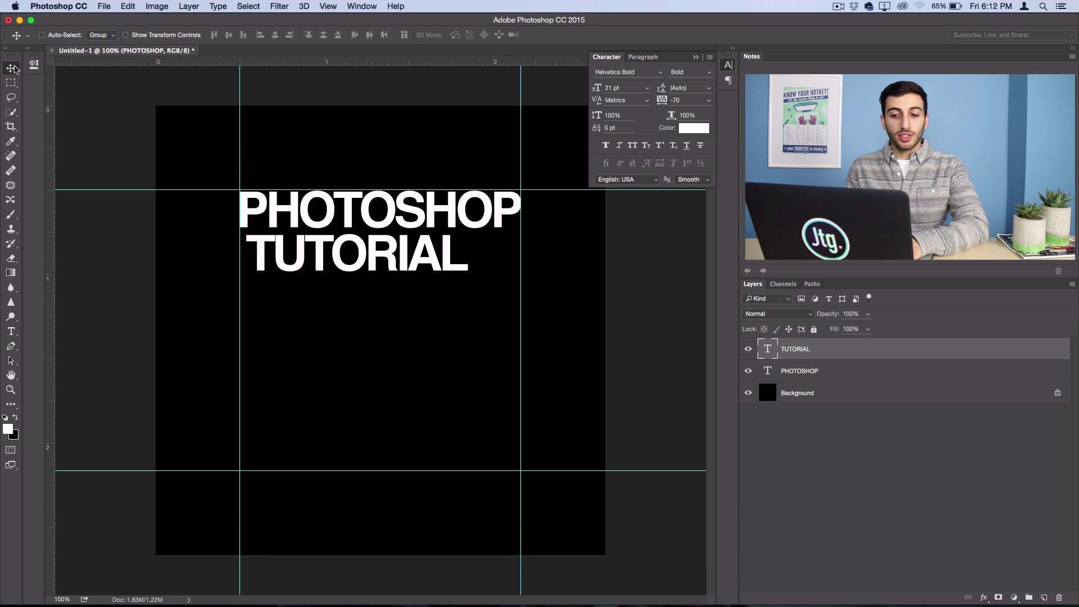
{"action": "left_click_drag", "start_coordinate": [369, 286], "coordinate": [377, 279]}
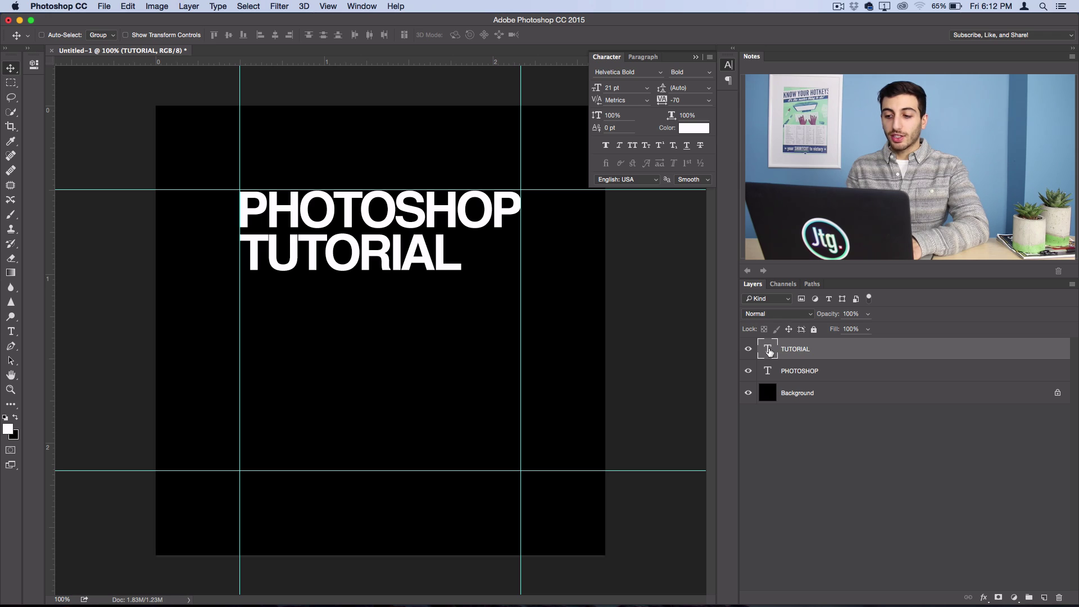
{"action": "double_click", "coordinate": [768, 349]}
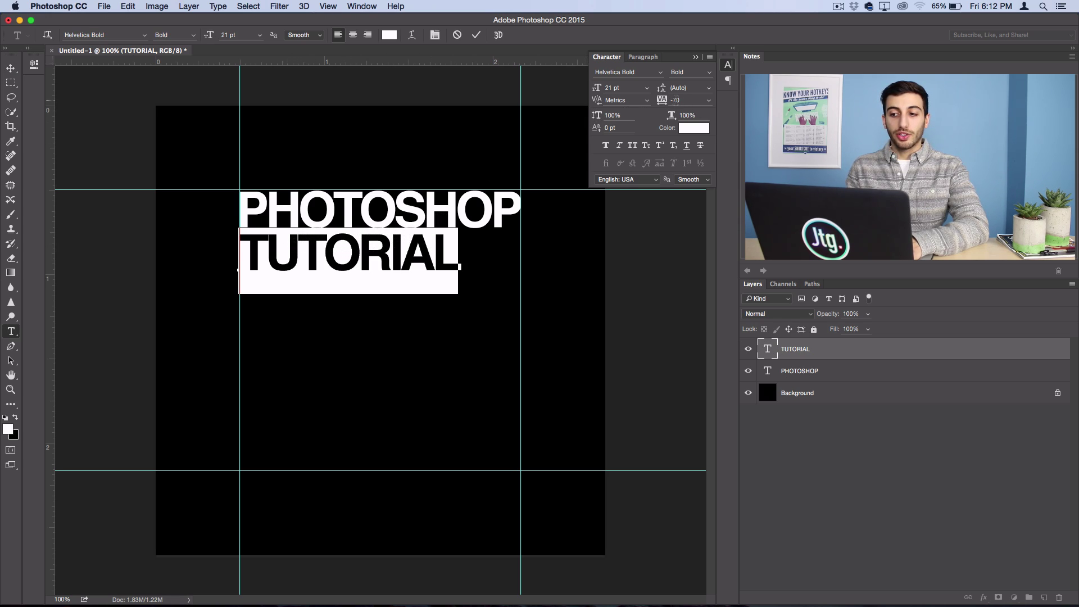
Set TUTORIAL's tracking to 10 and its font size to 24 pt
{"action": "left_click", "coordinate": [663, 101]}
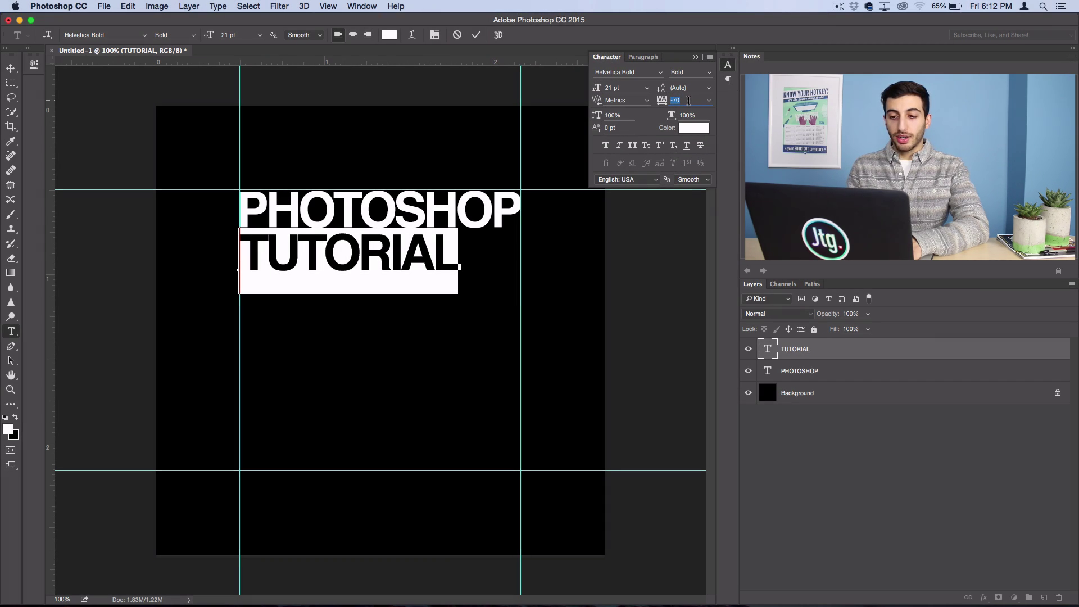
{"action": "key", "text": "Up"}
{"action": "key", "text": "Up"}
{"action": "key", "text": "Up"}
{"action": "key", "text": "Up"}
{"action": "key", "text": "Up"}
{"action": "key", "text": "Up"}
{"action": "key", "text": "Up"}
{"action": "key", "text": "Up"}
{"action": "key", "text": "Up"}
{"action": "key", "text": "Up"}
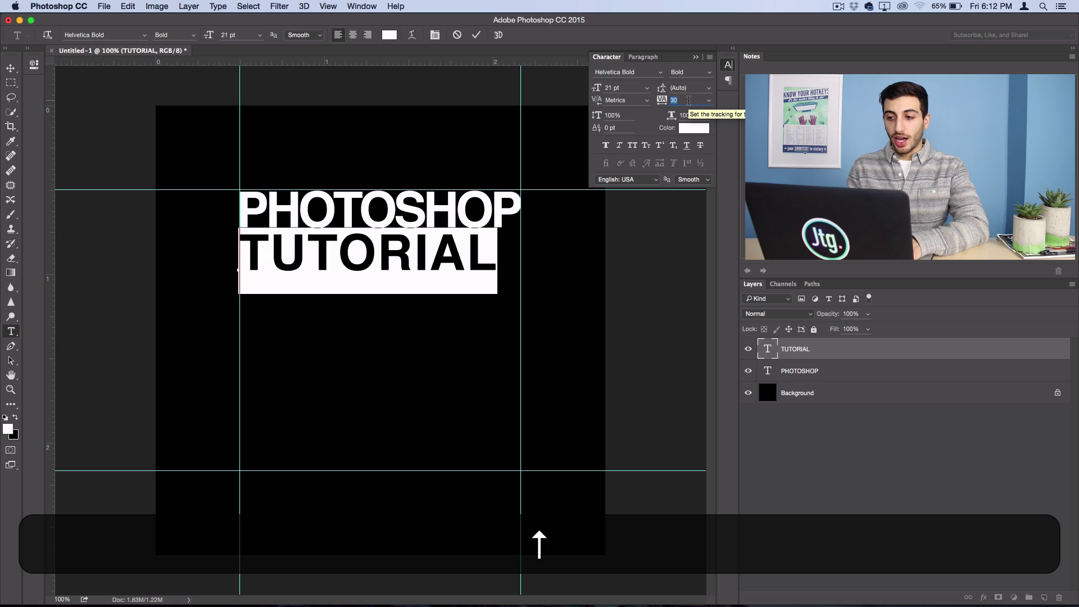
{"action": "key", "text": "Up"}
{"action": "key", "text": "Up"}
{"action": "key", "text": "Up"}
{"action": "key", "text": "Up"}
{"action": "key", "text": "Up"}
{"action": "key", "text": "Up"}
{"action": "key", "text": "Up"}
{"action": "key", "text": "Up"}
{"action": "key", "text": "Up"}
{"action": "key", "text": "Up"}
{"action": "key", "text": "Up"}
{"action": "key", "text": "Up"}
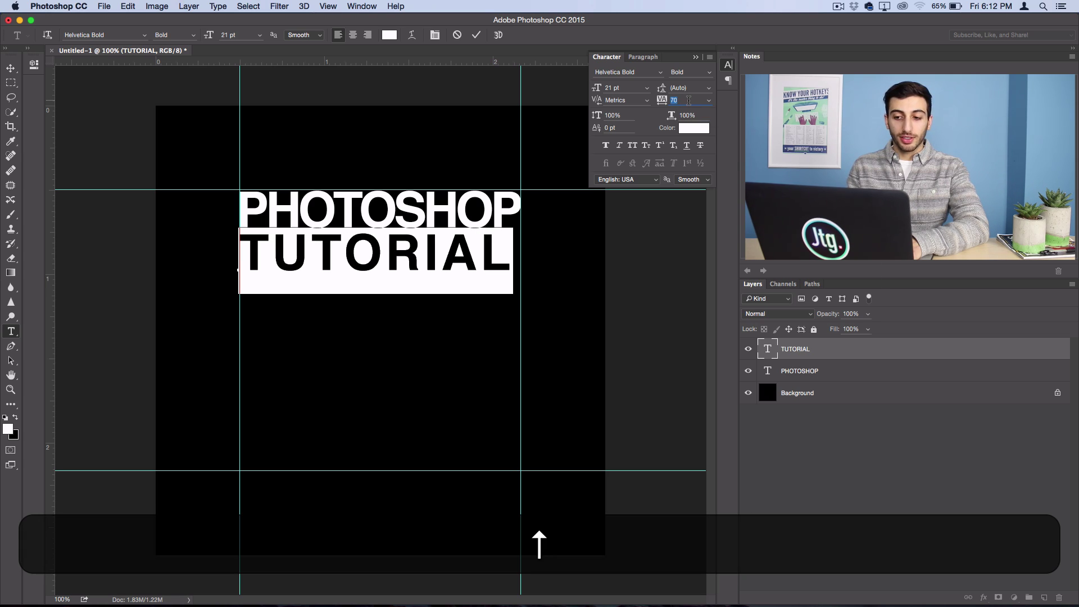
{"action": "key", "text": "Up"}
{"action": "key", "text": "Up"}
{"action": "key", "text": "Up"}
{"action": "key", "text": "Up"}
{"action": "key", "text": "Up"}
{"action": "key", "text": "Up"}
{"action": "key", "text": "Up"}
{"action": "key", "text": "Up"}
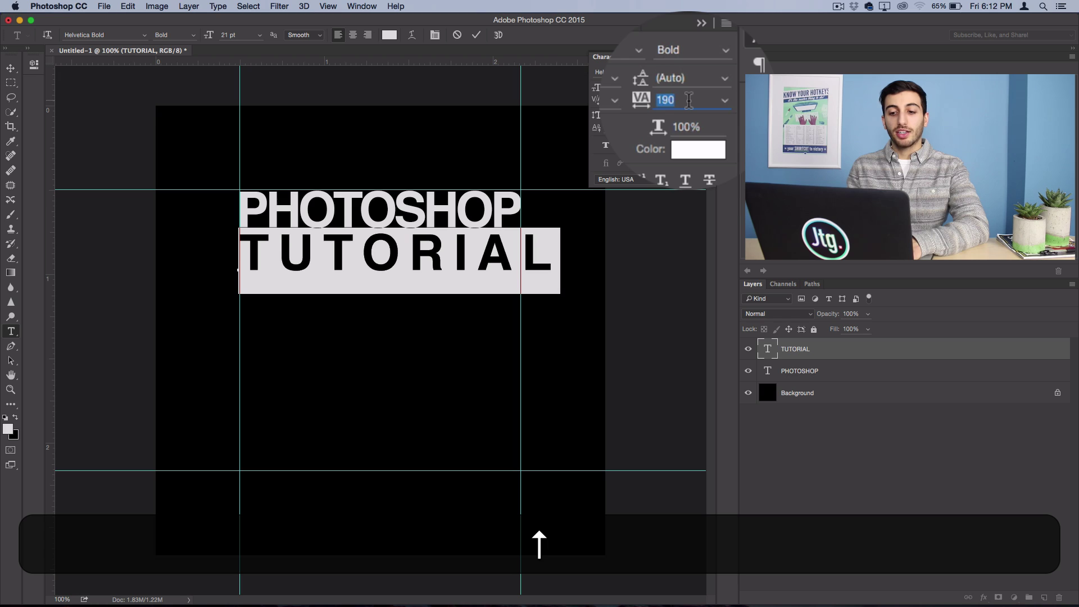
{"action": "key", "text": "Down"}
{"action": "key", "text": "Down"}
{"action": "key", "text": "Down"}
{"action": "key", "text": "Down"}
{"action": "key", "text": "Down"}
{"action": "key", "text": "Down"}
{"action": "key", "text": "Down"}
{"action": "key", "text": "Down"}
{"action": "key", "text": "Down"}
{"action": "key", "text": "Down"}
{"action": "key", "text": "Down"}
{"action": "key", "text": "Down"}
{"action": "key", "text": "Down"}
{"action": "key", "text": "Down"}
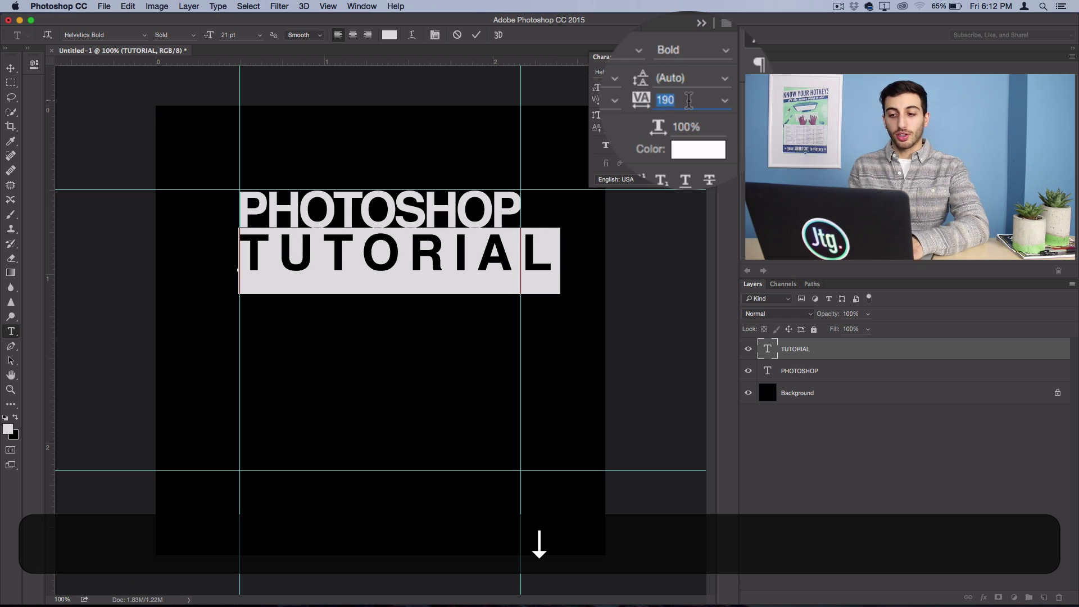
{"action": "key", "text": "Down"}
{"action": "key", "text": "Down"}
{"action": "key", "text": "Down"}
{"action": "key", "text": "Down"}
{"action": "key", "text": "Down"}
{"action": "key", "text": "Down"}
{"action": "key", "text": "Down"}
{"action": "key", "text": "Down"}
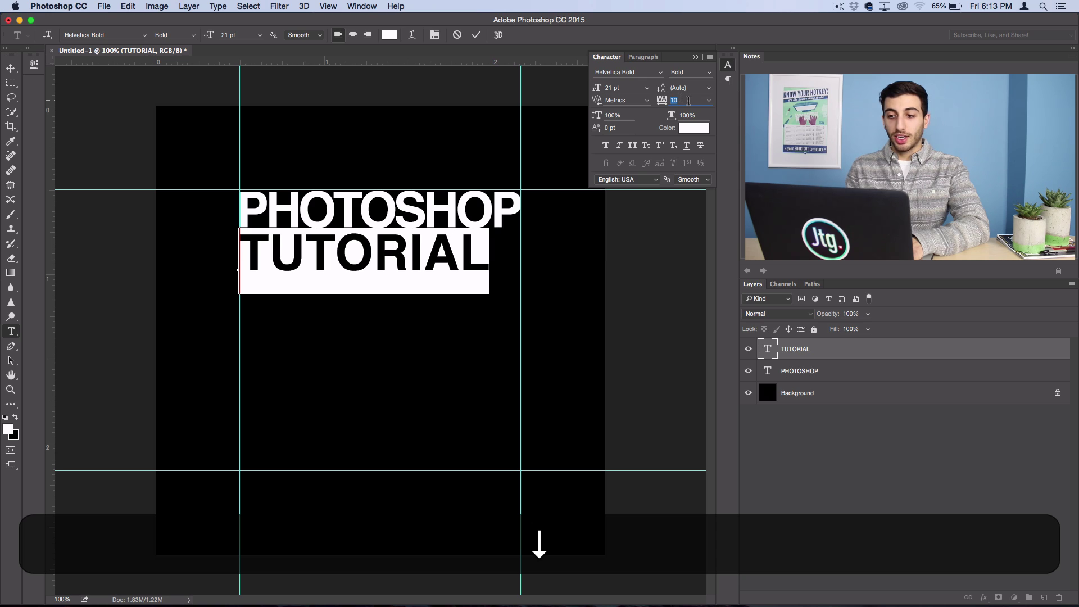
{"action": "left_click", "coordinate": [632, 88]}
{"action": "key", "text": "Up"}
{"action": "key", "text": "Up"}
{"action": "key", "text": "Up"}
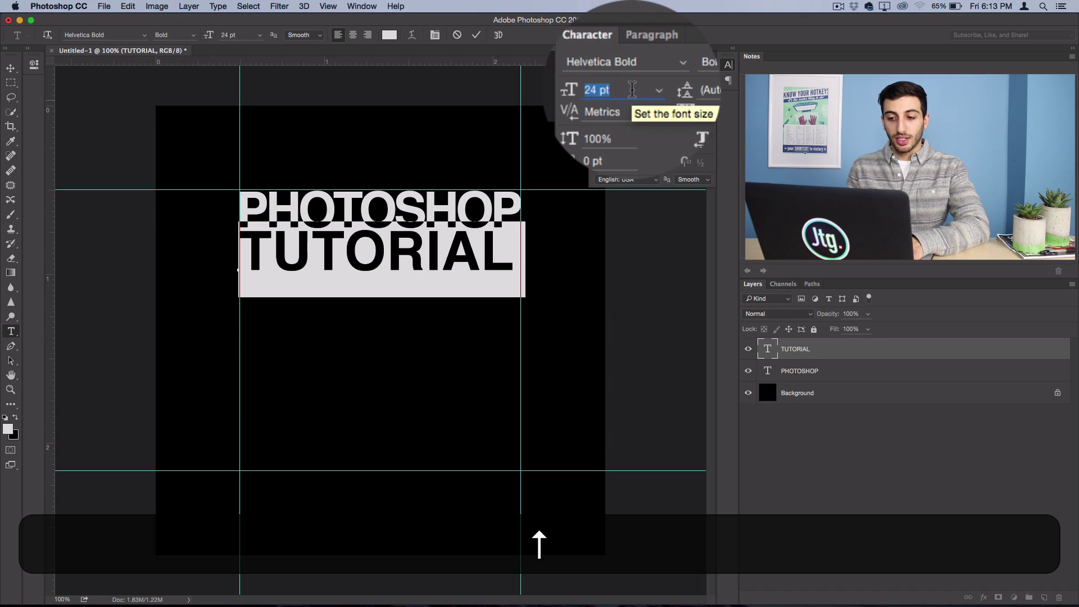
Nudge TUTORIAL snugly under PHOTOSHOP and scale it slightly to match its width
{"action": "left_click", "coordinate": [10, 70]}
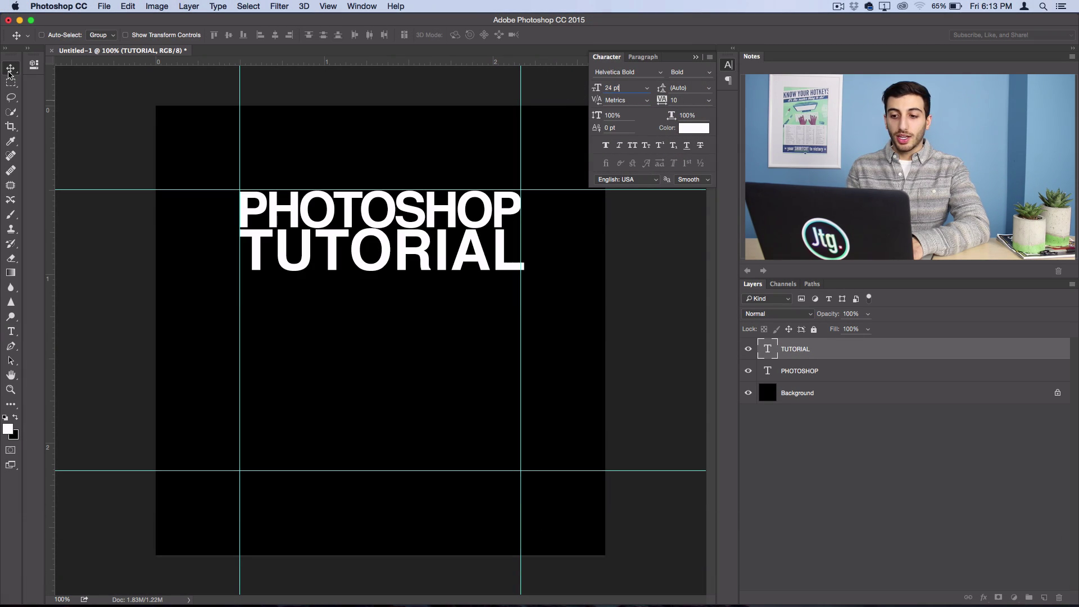
{"action": "key", "text": "shift+Down"}
{"action": "key", "text": "shift+Down"}
{"action": "key", "text": "shift+Up"}
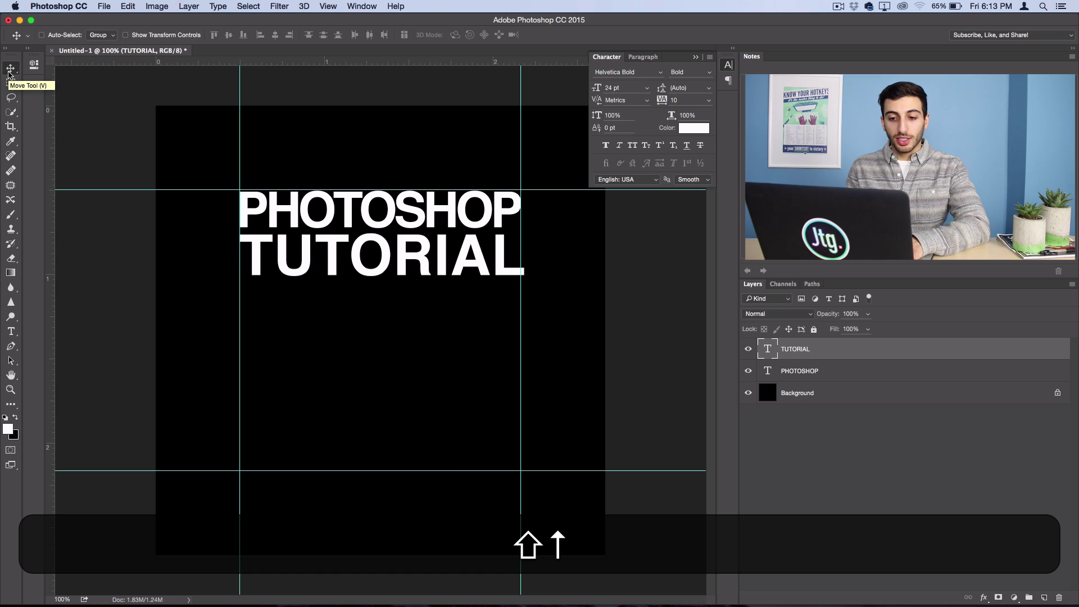
{"action": "key", "text": "Up"}
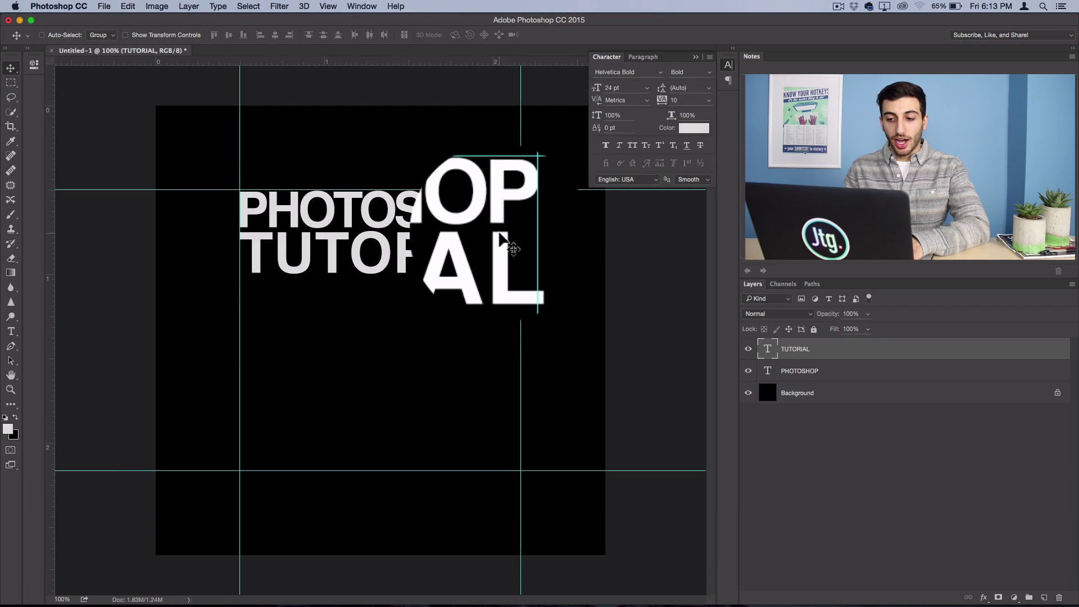
{"action": "key", "text": "super"}
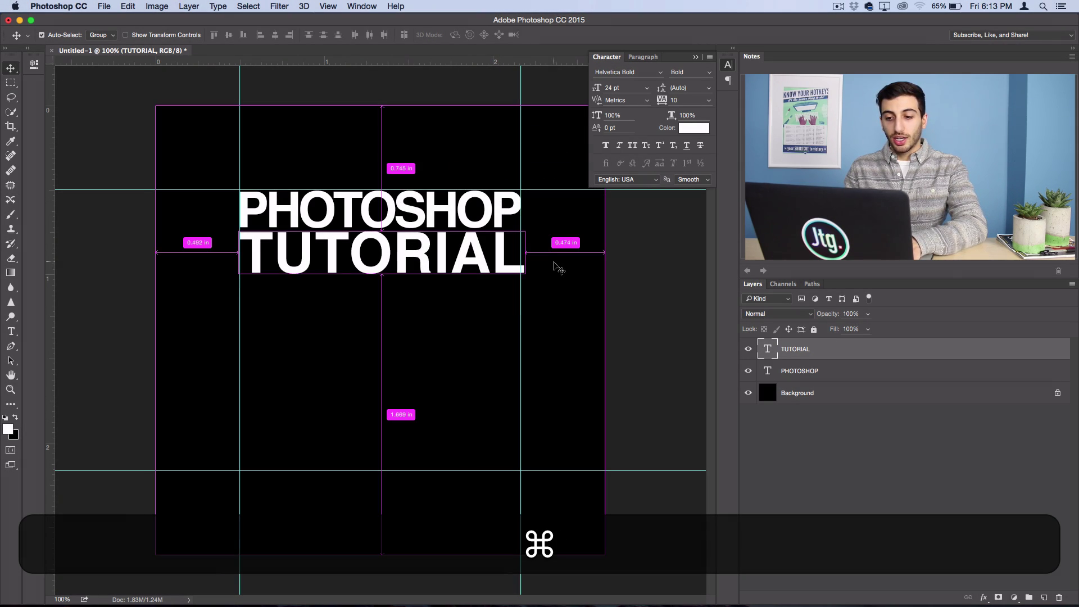
{"action": "key", "text": "super+t"}
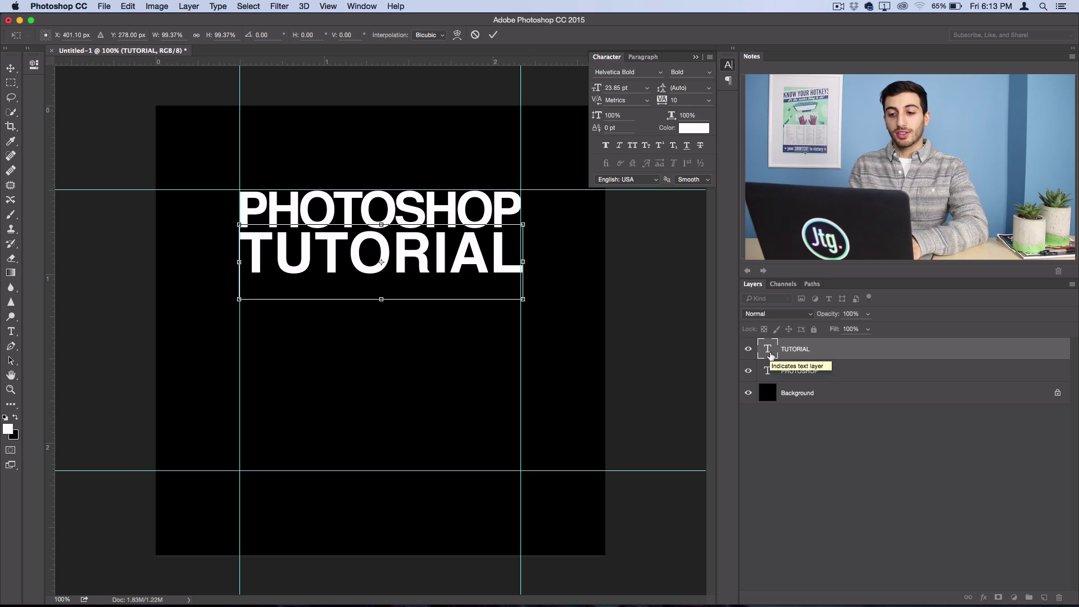
{"action": "key", "text": "Return"}
{"action": "key", "text": "Up"}
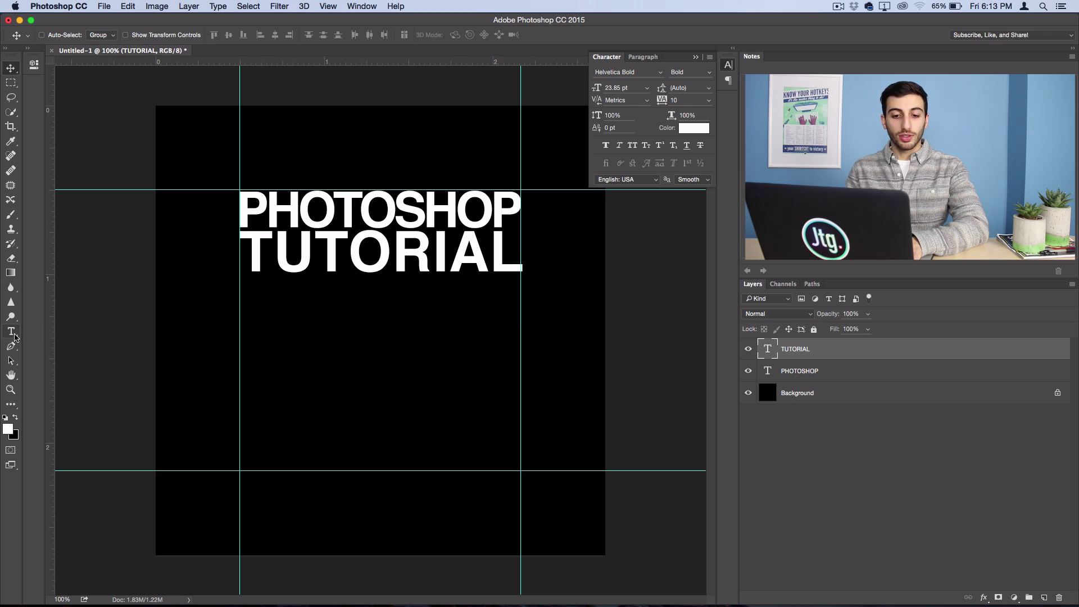
Add the line HOW TO below TUTORIAL and set its tracking to -75
{"action": "left_click", "coordinate": [14, 335]}
{"action": "left_click", "coordinate": [246, 328]}
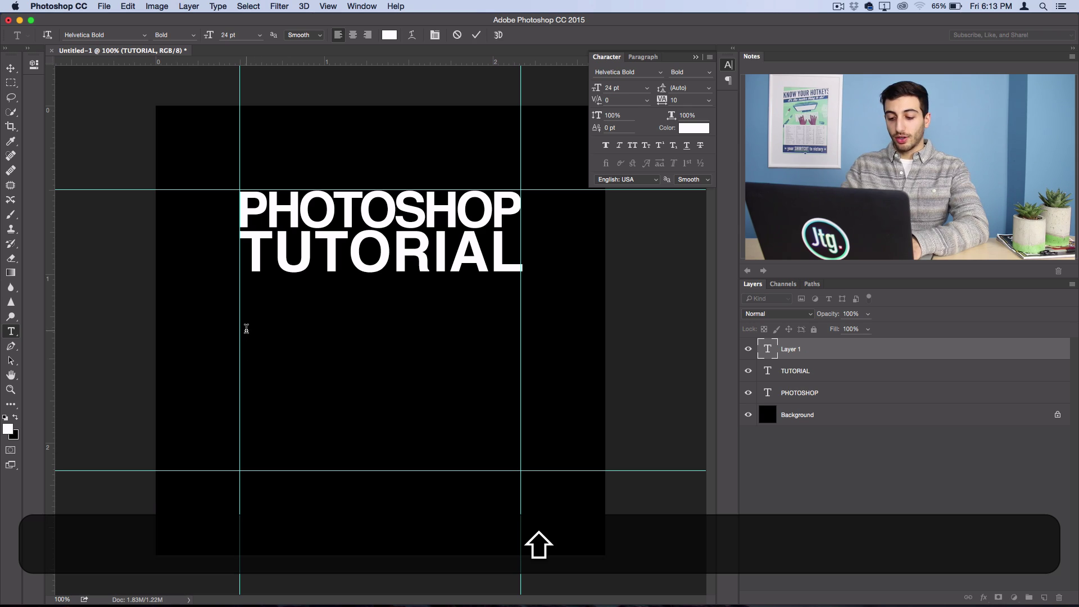
{"action": "type", "text": "HOW TO"}
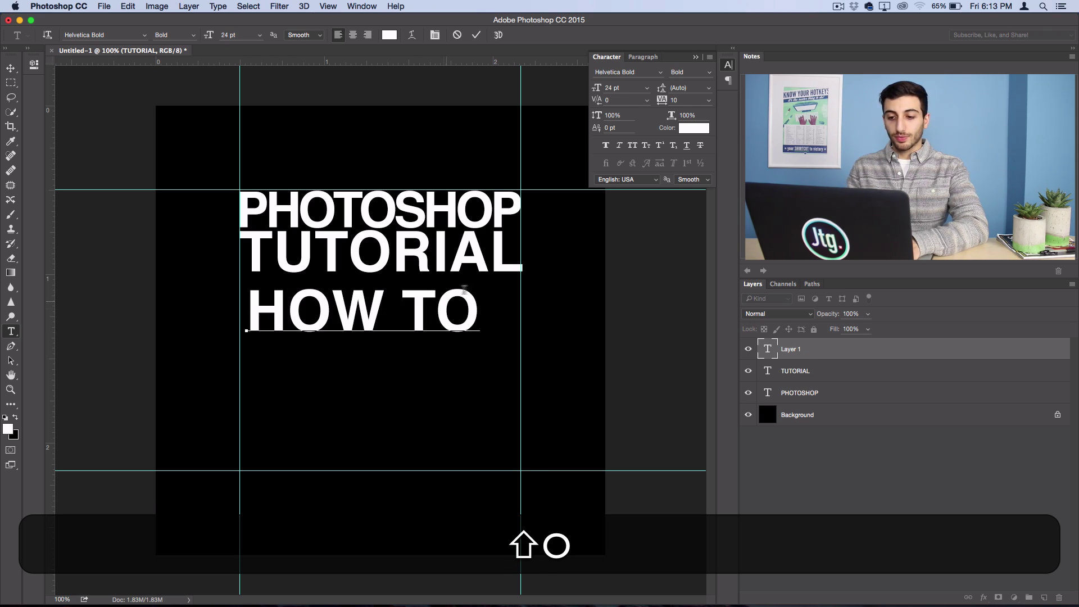
{"action": "left_click_drag", "start_coordinate": [478, 306], "coordinate": [252, 303]}
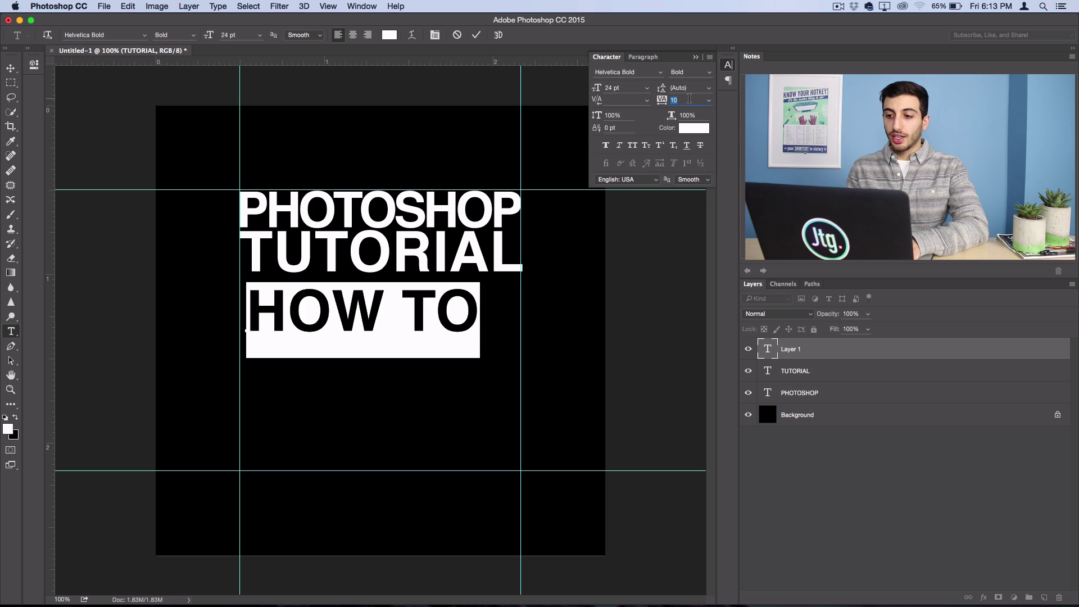
{"action": "key", "text": "Down"}
{"action": "key", "text": "Down"}
{"action": "key", "text": "Down"}
{"action": "key", "text": "Down"}
{"action": "key", "text": "Down"}
{"action": "key", "text": "Up"}
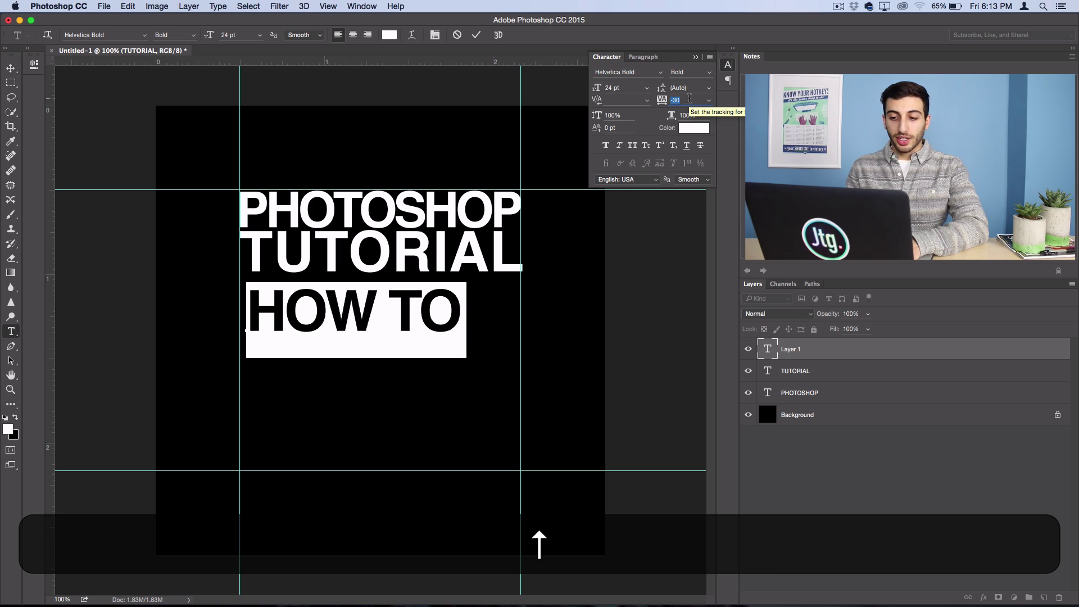
{"action": "key", "text": "Down"}
{"action": "key", "text": "Down"}
{"action": "key", "text": "Down"}
{"action": "key", "text": "Down"}
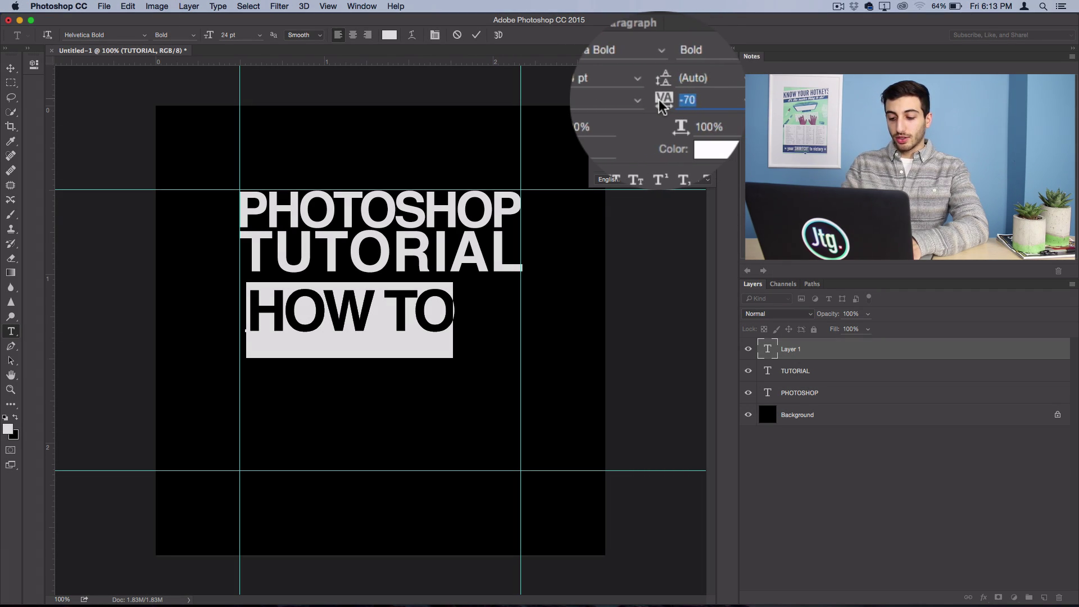
{"action": "type", "text": "-75"}
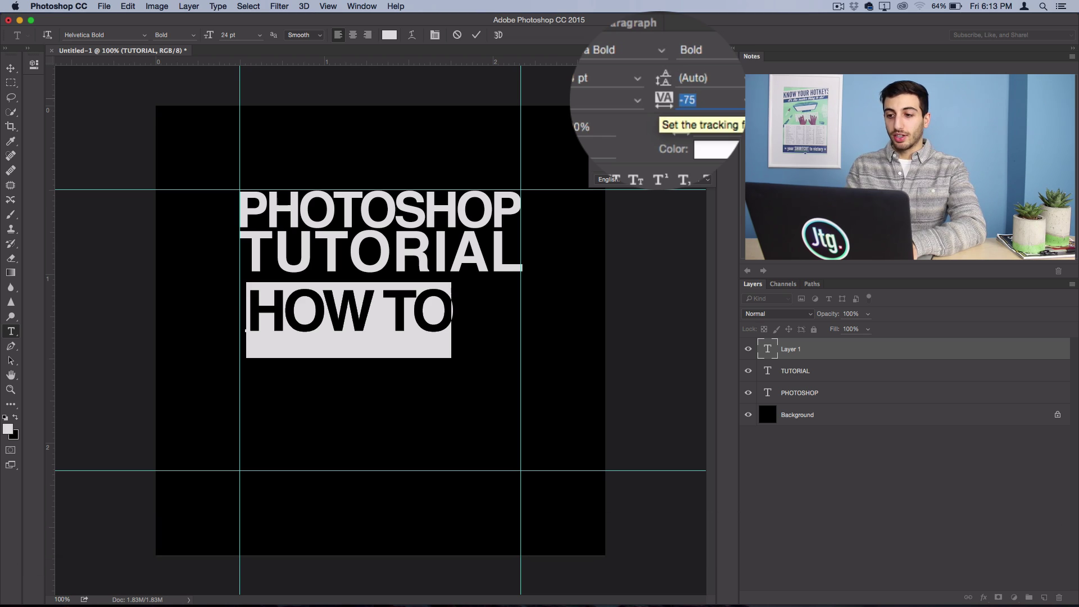
{"action": "key", "text": "Down"}
{"action": "key", "text": "Up"}
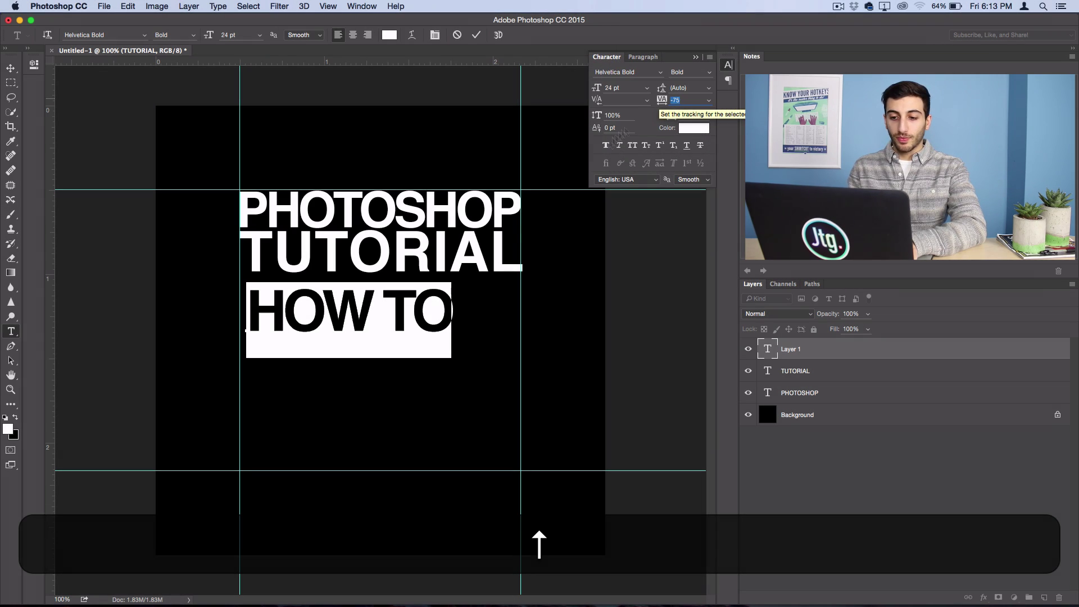
Enlarge the HOW TO line to 32 pt
{"action": "left_click", "coordinate": [456, 309]}
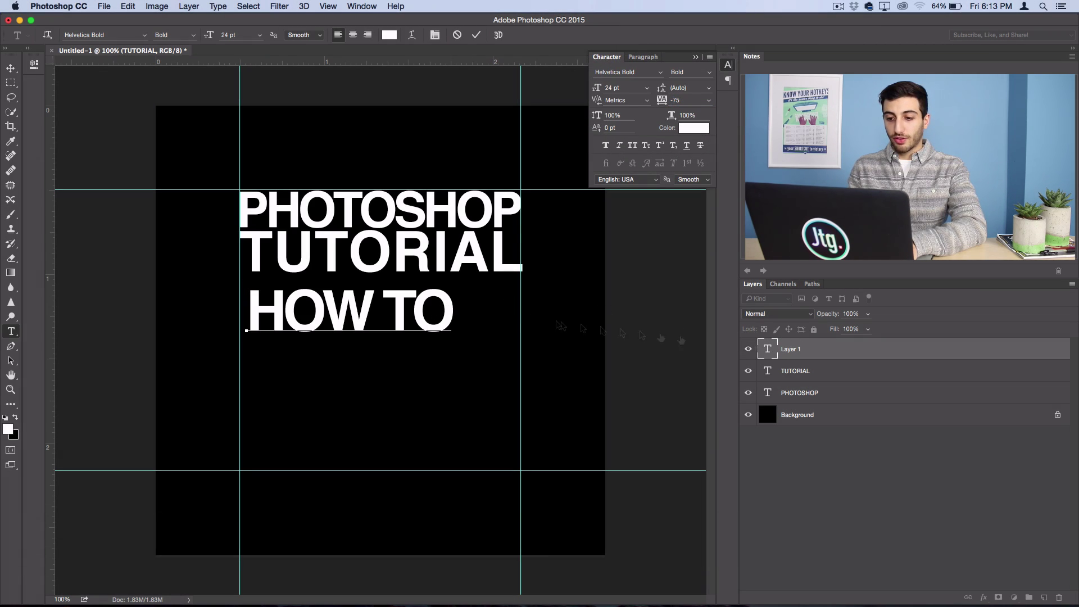
{"action": "left_click_drag", "start_coordinate": [445, 301], "coordinate": [216, 300]}
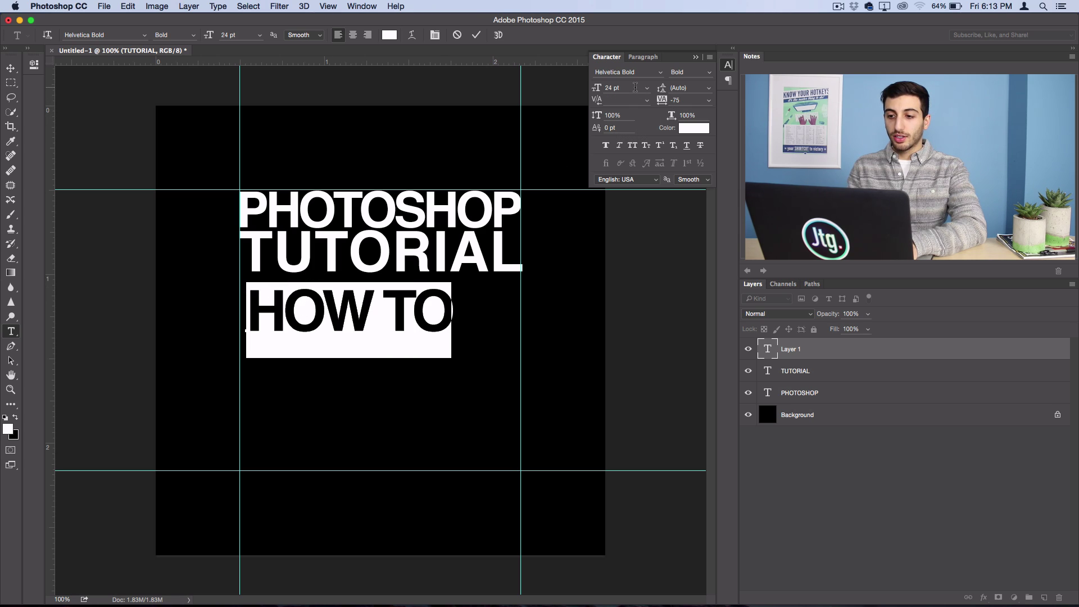
{"action": "left_click", "coordinate": [634, 87]}
{"action": "key", "text": "Up"}
{"action": "key", "text": "Up"}
{"action": "key", "text": "Up"}
{"action": "key", "text": "Up"}
{"action": "key", "text": "Up"}
{"action": "key", "text": "Up"}
{"action": "key", "text": "Up"}
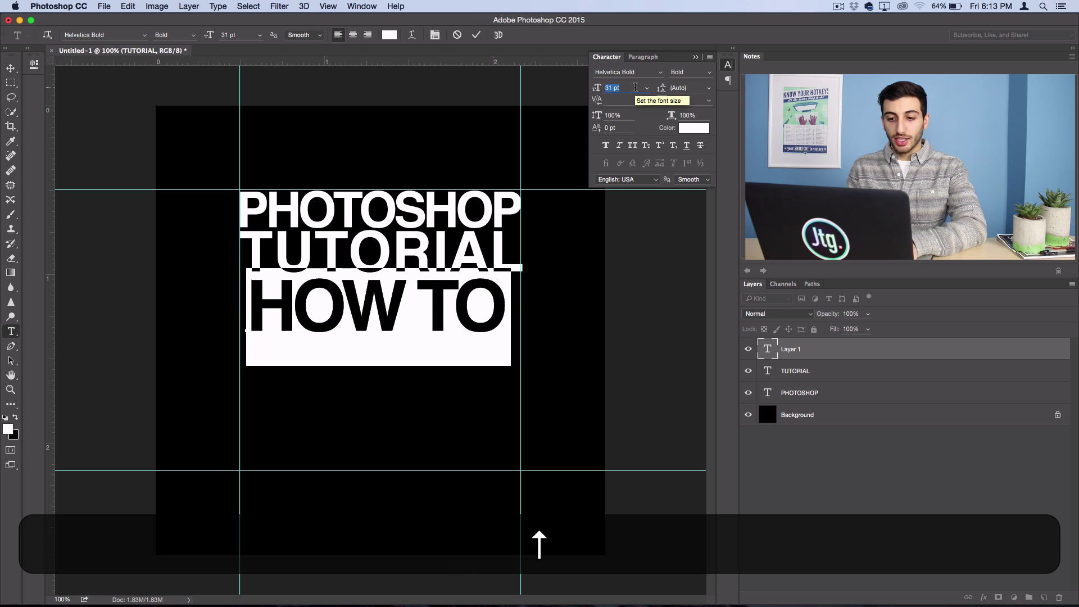
{"action": "key", "text": "Up"}
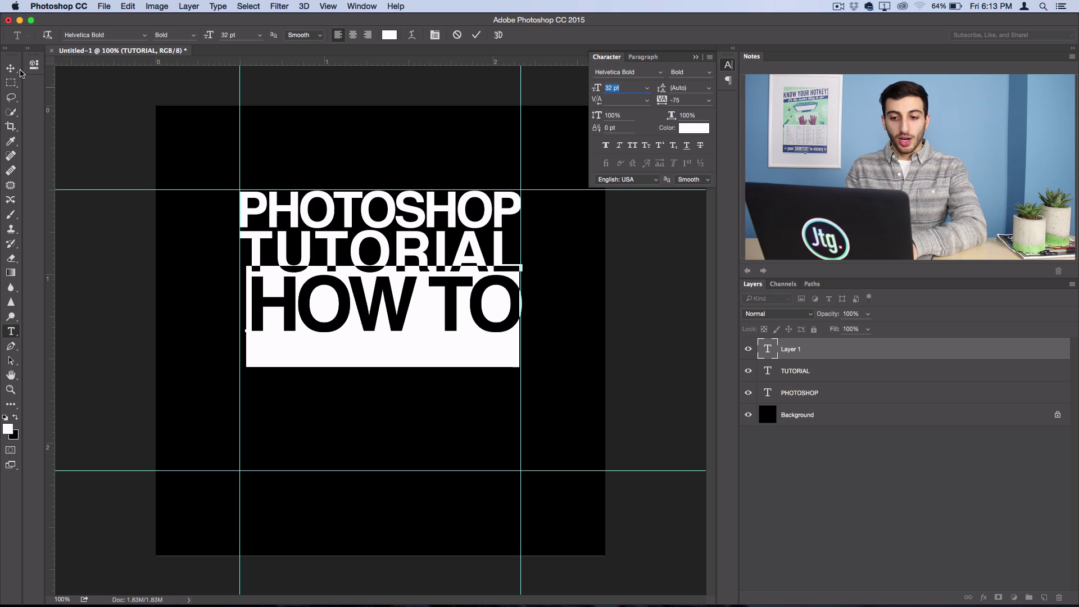
Nudge HOW TO under TUTORIAL and scale it proportionally to 33.13 pt to reach the right guide
{"action": "left_click", "coordinate": [12, 68]}
{"action": "key", "text": "shift+Left"}
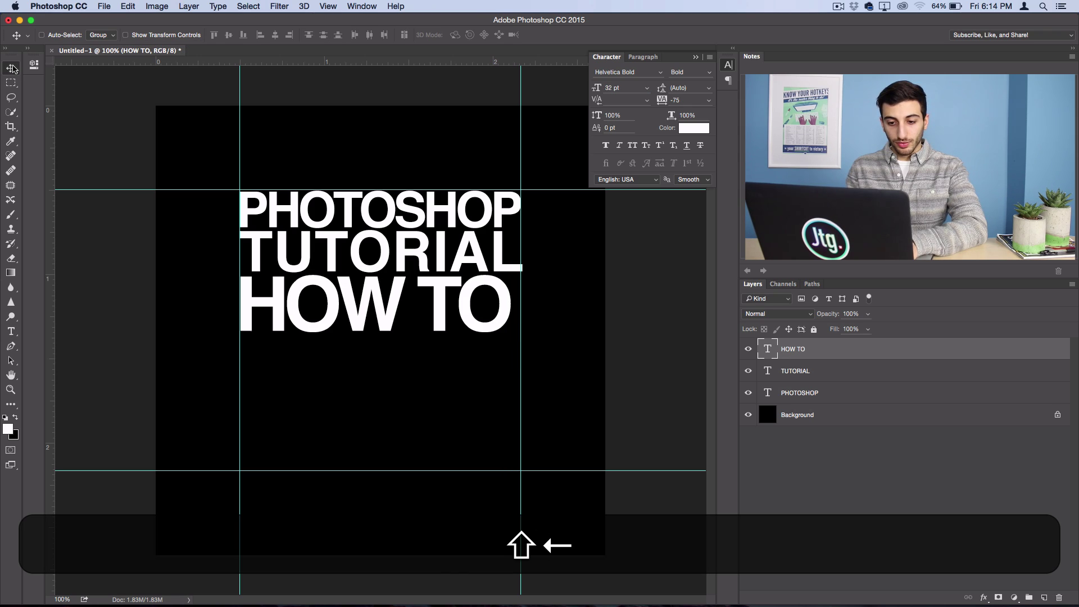
{"action": "key", "text": "shift+Up"}
{"action": "key", "text": "Up"}
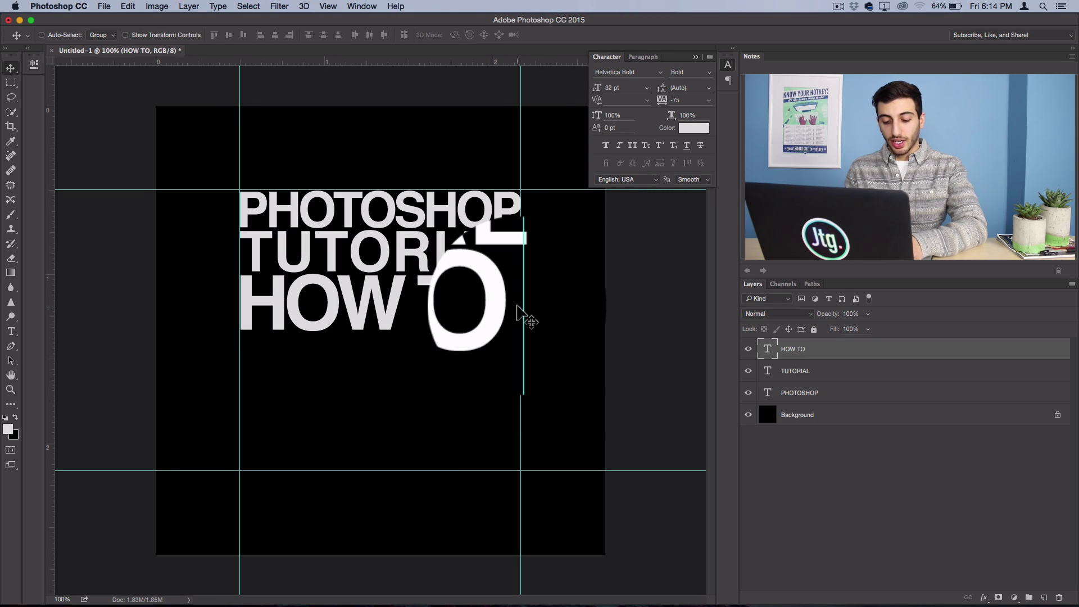
{"action": "key", "text": "super+t"}
{"action": "left_click", "coordinate": [134, 6]}
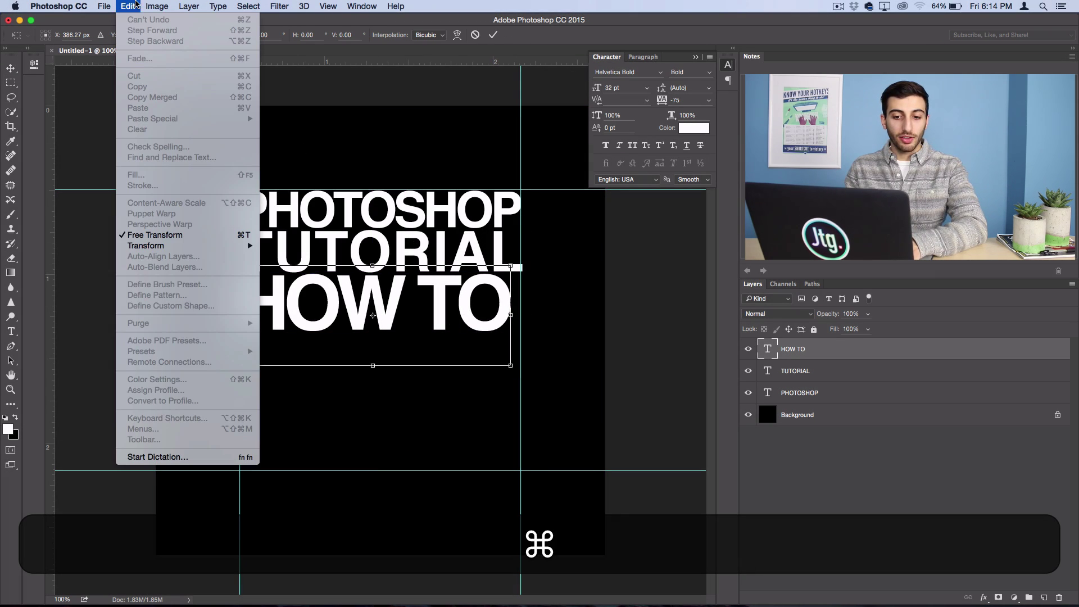
{"action": "left_click", "coordinate": [132, 6]}
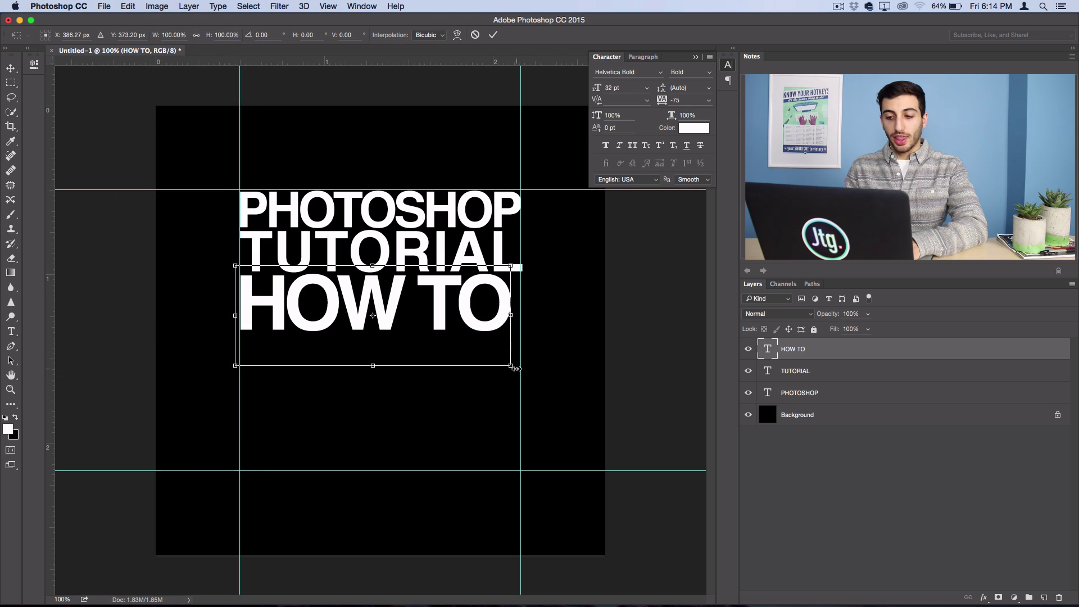
{"action": "key", "text": "shift"}
{"action": "left_click_drag", "start_coordinate": [511, 366], "coordinate": [543, 425]}
{"action": "key", "text": "Return"}
Add an ALIGN line below with 225 tracking, sized at 30.61 pt to span the guides
{"action": "type", "text": "ALIGN"}
{"action": "left_click", "coordinate": [682, 100]}
{"action": "type", "text": "225"}
{"action": "key", "text": "Return"}
{"action": "key", "text": "v"}
{"action": "key", "text": "ctrl+t"}
{"action": "key", "text": "Return"}
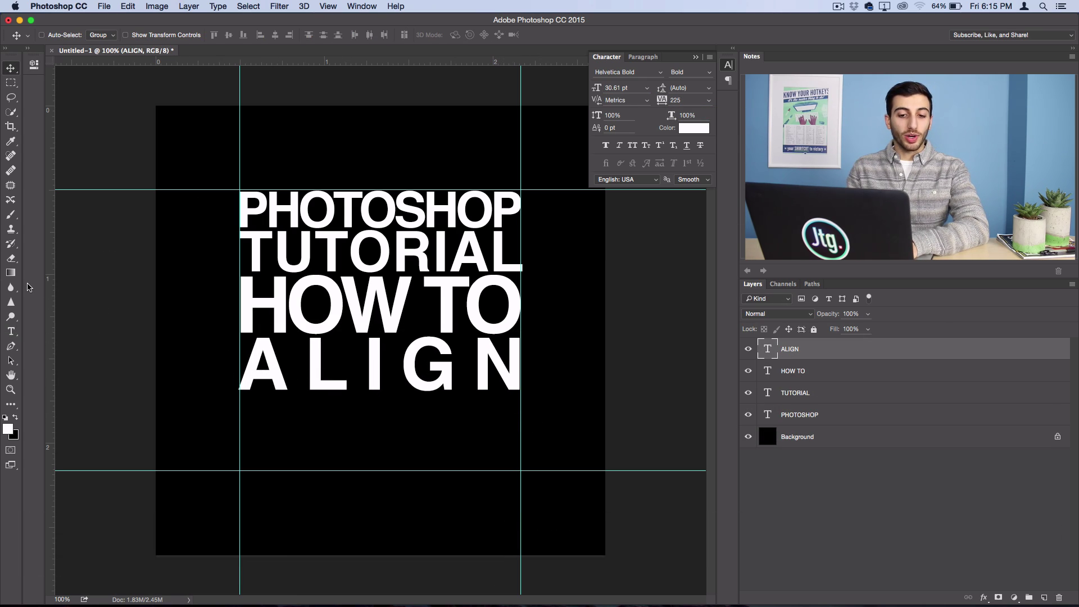
Type a TEXT line below ALIGN, tighten its tracking, and enlarge it to 44 pt
{"action": "left_click", "coordinate": [12, 335]}
{"action": "left_click", "coordinate": [250, 455]}
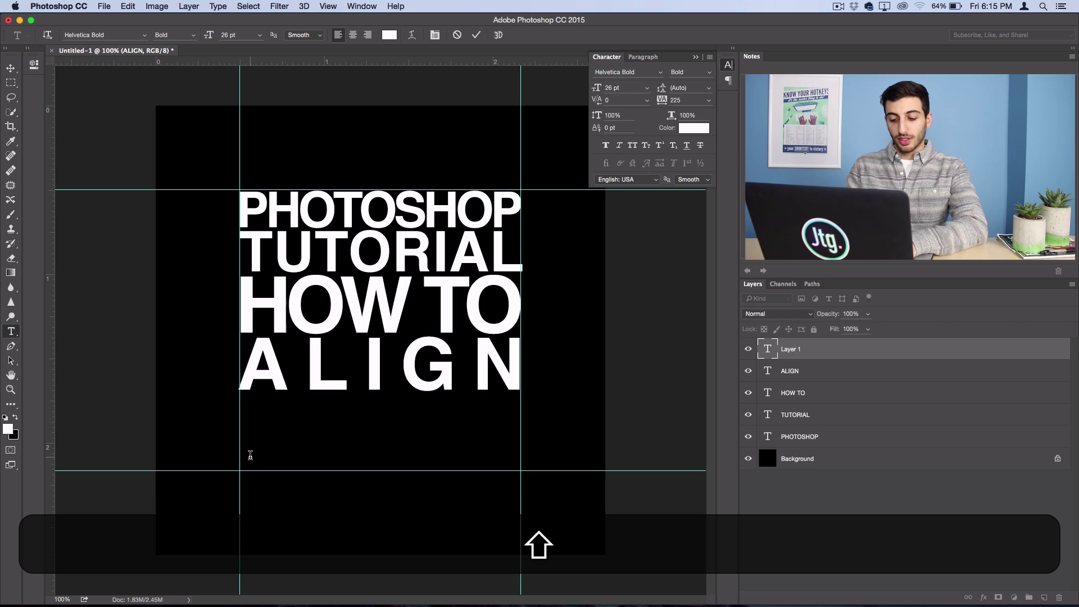
{"action": "type", "text": "TEXT"}
{"action": "key", "text": "shift+Left"}
{"action": "key", "text": "shift+Left"}
{"action": "key", "text": "shift+Left"}
{"action": "key", "text": "shift+Left"}
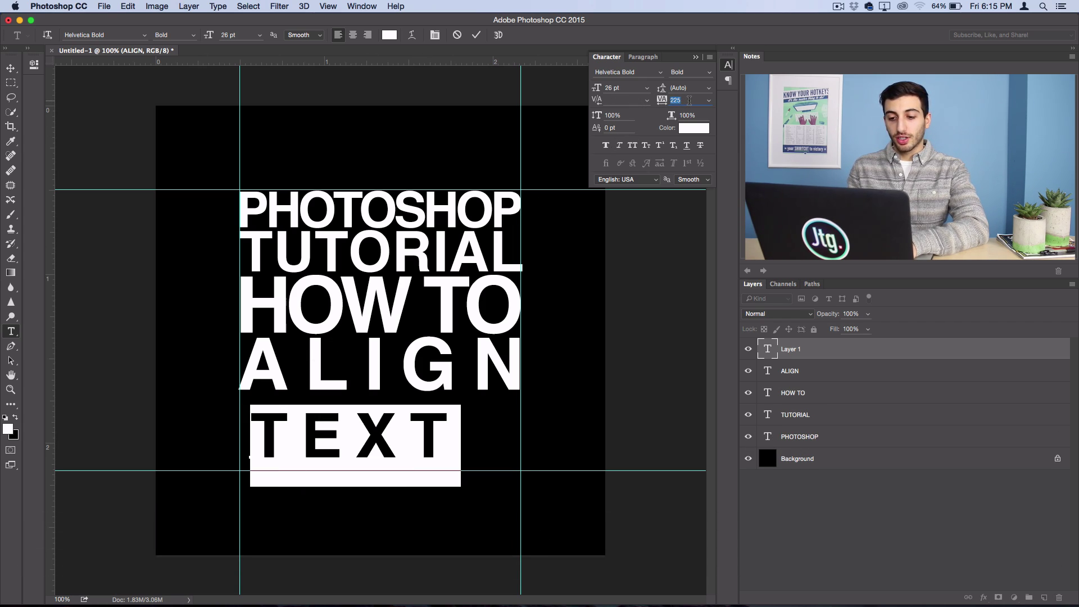
{"action": "key", "text": "Down"}
{"action": "key", "text": "Down"}
{"action": "key", "text": "Down"}
{"action": "key", "text": "Down"}
{"action": "key", "text": "Down"}
{"action": "key", "text": "Down"}
{"action": "key", "text": "Down"}
{"action": "key", "text": "Down"}
{"action": "key", "text": "Down"}
{"action": "key", "text": "Down"}
{"action": "key", "text": "Down"}
{"action": "key", "text": "Down"}
{"action": "key", "text": "Down"}
{"action": "key", "text": "Down"}
{"action": "key", "text": "Down"}
{"action": "key", "text": "Down"}
{"action": "key", "text": "Down"}
{"action": "key", "text": "Down"}
{"action": "key", "text": "Down"}
{"action": "key", "text": "Down"}
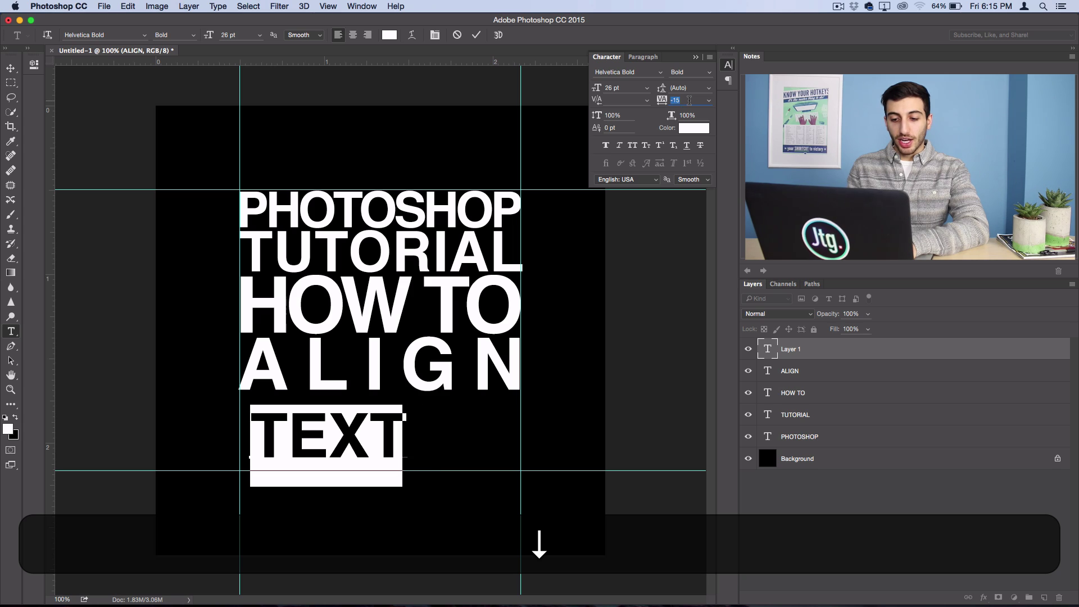
{"action": "key", "text": "Down"}
{"action": "key", "text": "Down"}
{"action": "key", "text": "Down"}
{"action": "key", "text": "Down"}
{"action": "key", "text": "Down"}
{"action": "key", "text": "Down"}
{"action": "key", "text": "Down"}
{"action": "key", "text": "Up"}
{"action": "key", "text": "Up"}
{"action": "key", "text": "Up"}
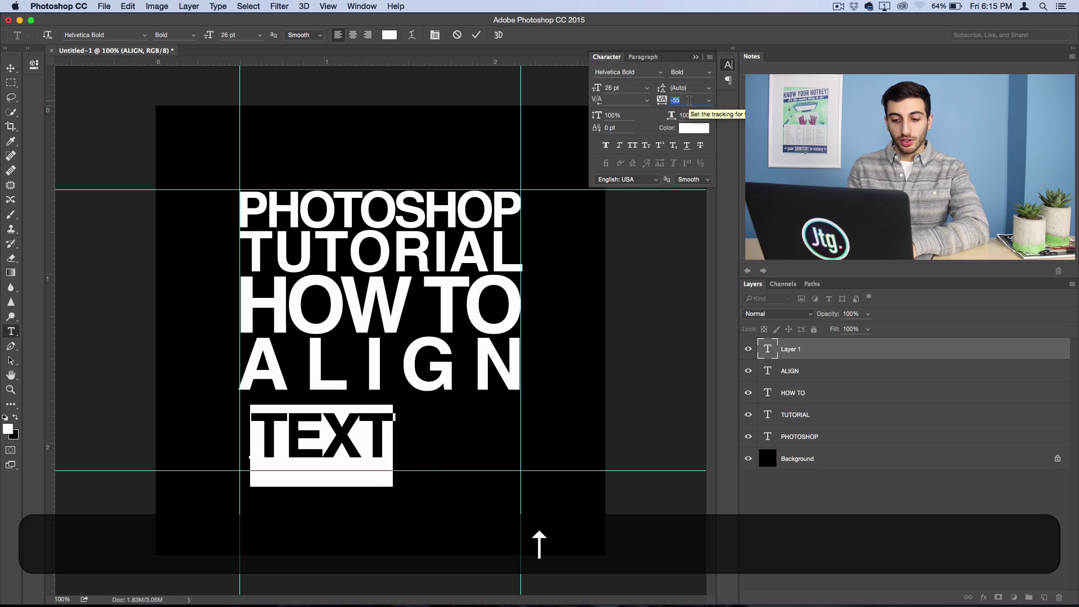
{"action": "key", "text": "Up"}
{"action": "key", "text": "Down"}
{"action": "left_click", "coordinate": [631, 88]}
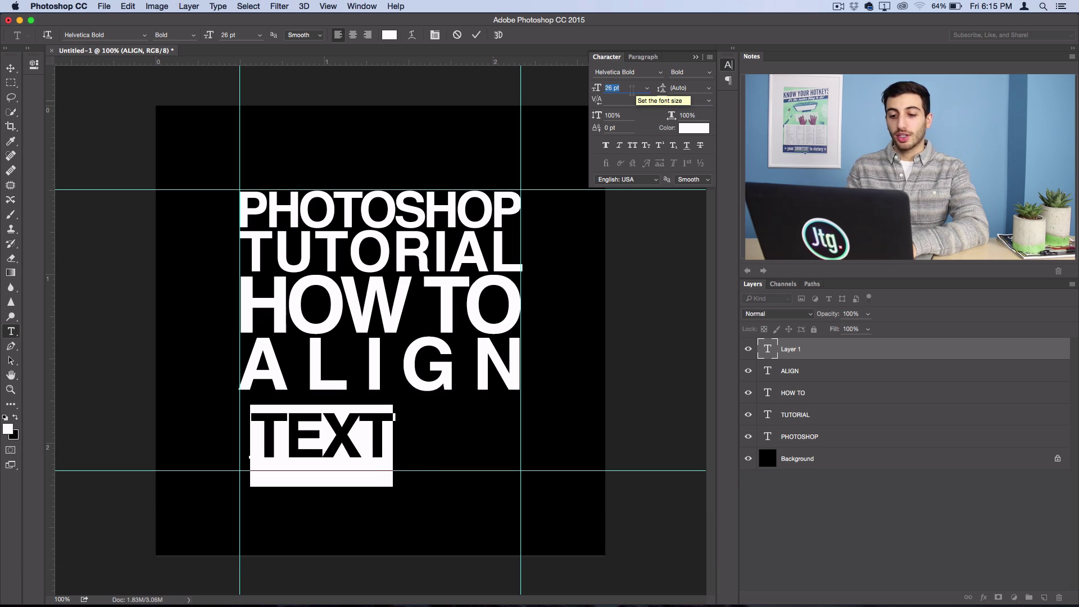
{"action": "key", "text": "shift+Up"}
{"action": "key", "text": "Up"}
{"action": "key", "text": "Up"}
{"action": "key", "text": "Up"}
{"action": "key", "text": "Up"}
{"action": "key", "text": "Up"}
{"action": "key", "text": "Up"}
{"action": "key", "text": "Up"}
{"action": "key", "text": "Up"}
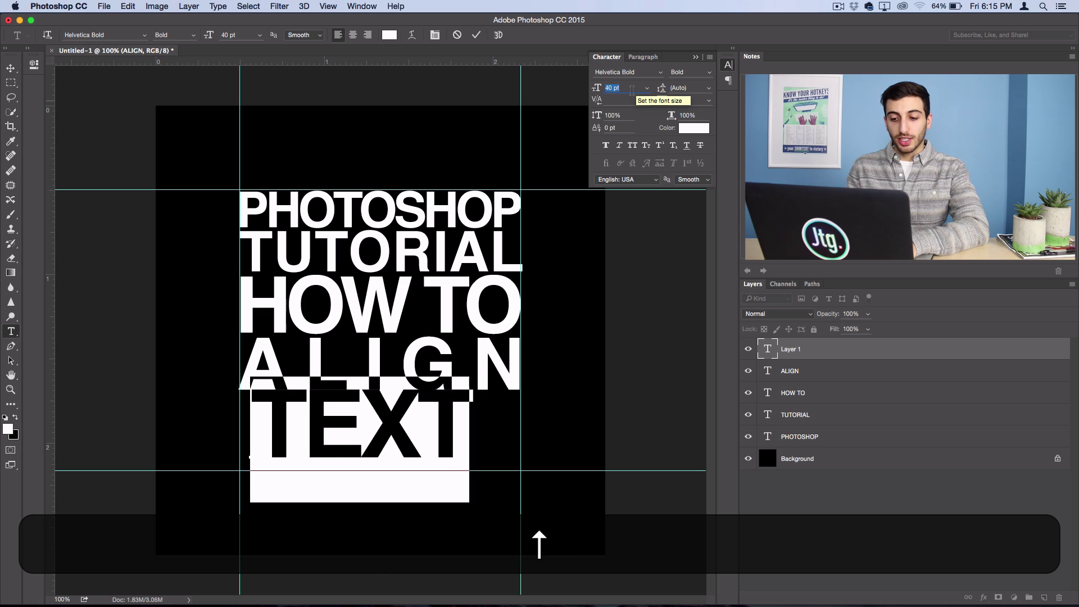
Nudge TEXT below ALIGN so its left edge lines up with the guide
{"action": "left_click", "coordinate": [12, 69]}
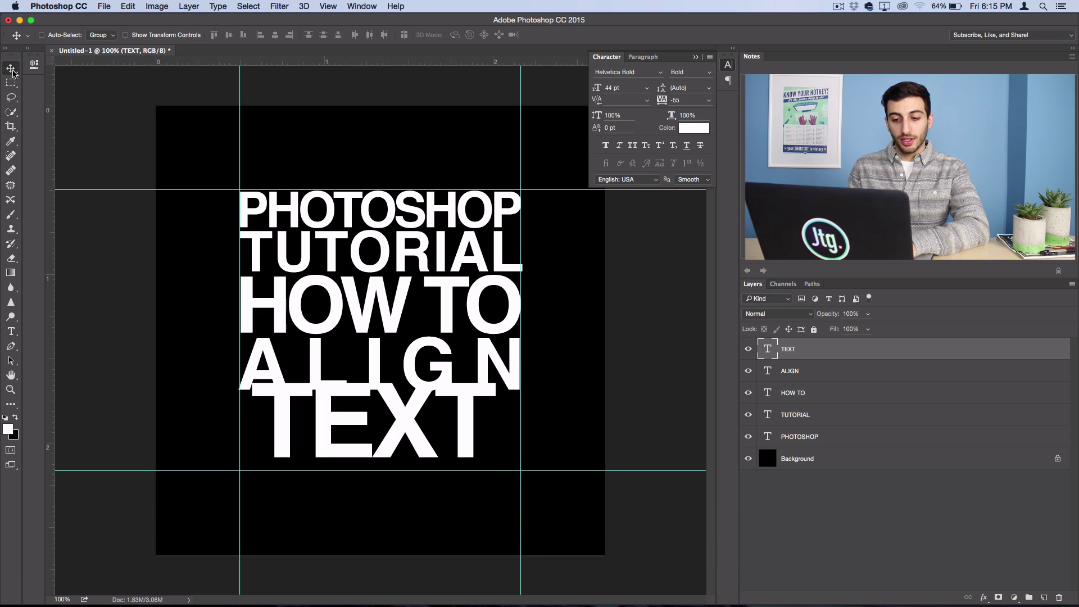
{"action": "key", "text": "shift+Down"}
{"action": "key", "text": "Left"}
{"action": "key", "text": "Left"}
{"action": "key", "text": "Left"}
{"action": "key", "text": "Left"}
{"action": "key", "text": "Left"}
{"action": "key", "text": "Left"}
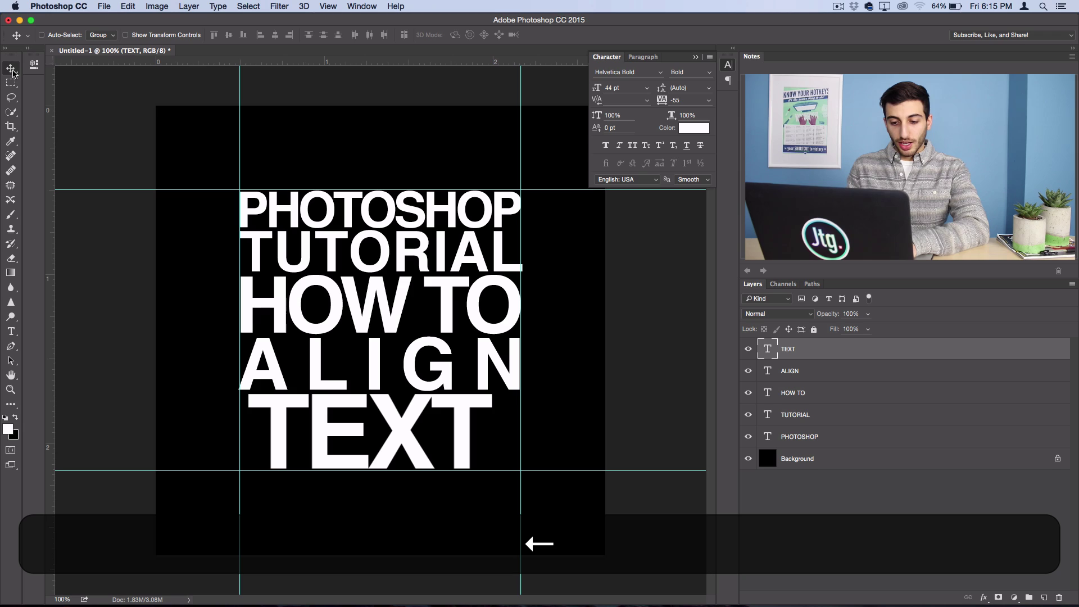
{"action": "key", "text": "shift+Left"}
{"action": "key", "text": "Left"}
{"action": "key", "text": "Left"}
{"action": "key", "text": "Left"}
{"action": "key", "text": "Left"}
{"action": "key", "text": "Up"}
{"action": "key", "text": "Up"}
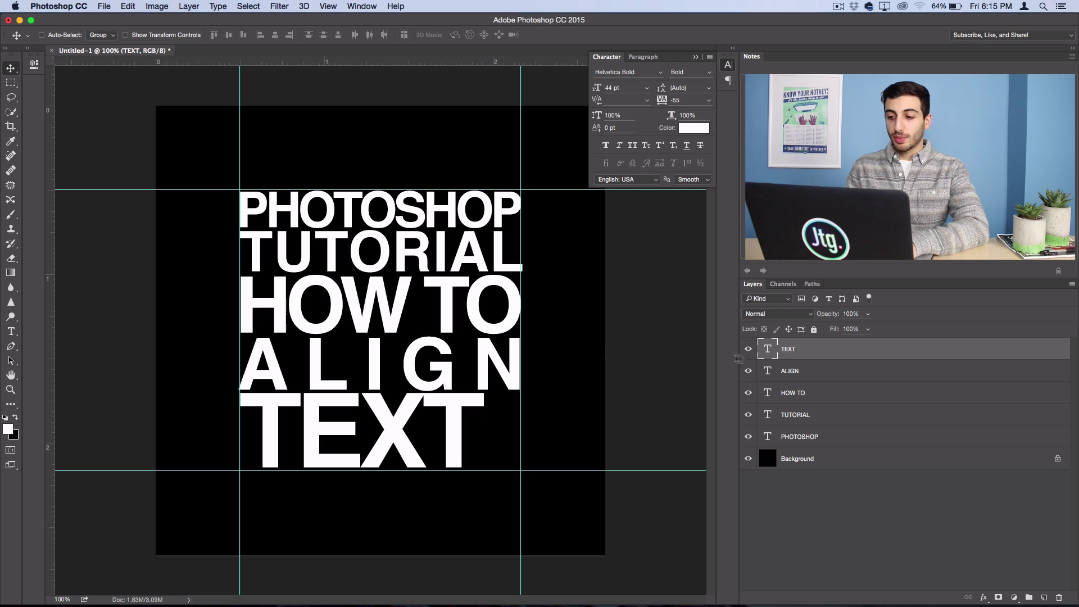
Set TEXT tracking back to -15 and scale it up to span between the guides
{"action": "key", "text": "t"}
{"action": "double_click", "coordinate": [767, 346]}
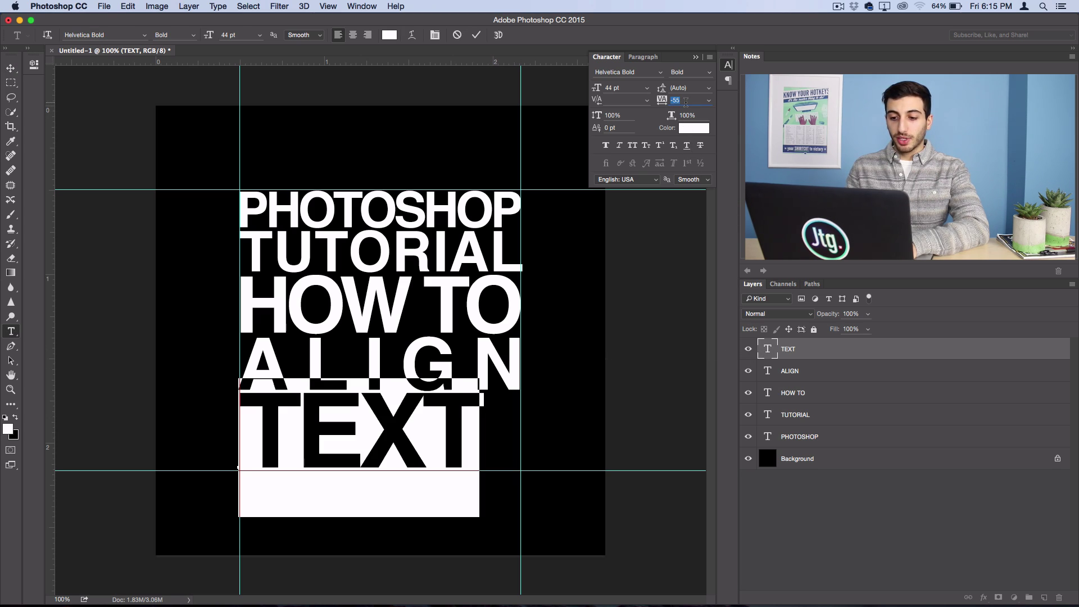
{"action": "key", "text": "Up"}
{"action": "key", "text": "Up"}
{"action": "key", "text": "Up"}
{"action": "key", "text": "Up"}
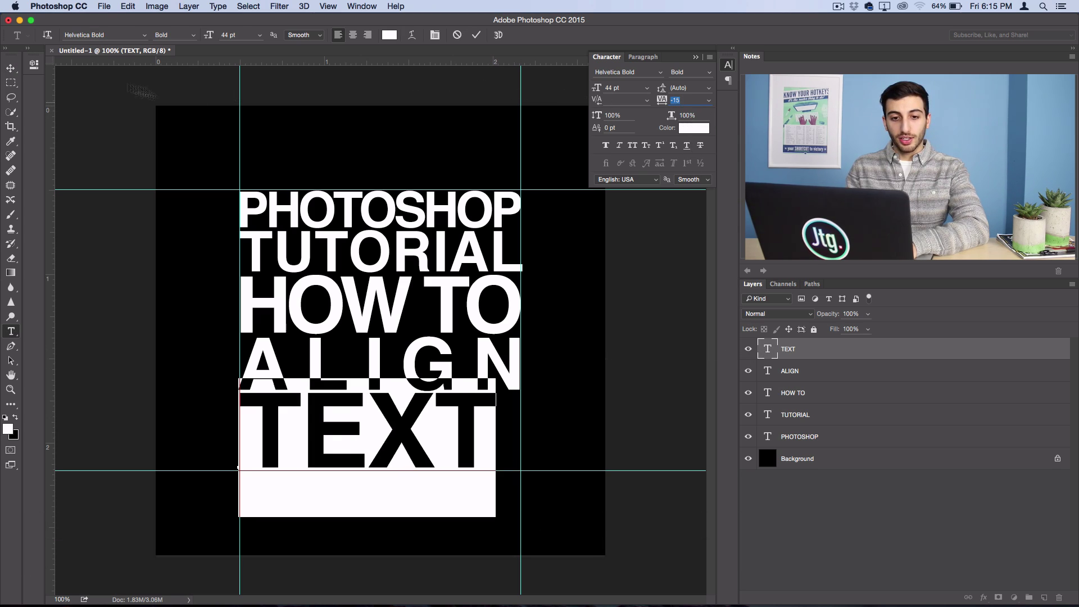
{"action": "left_click", "coordinate": [14, 69]}
{"action": "key", "text": "Down"}
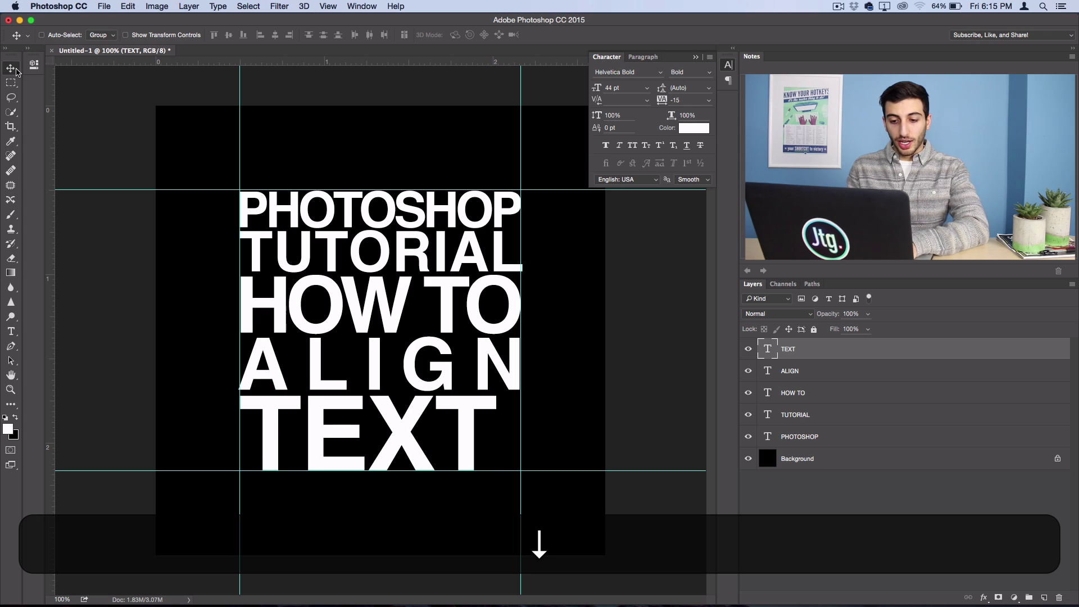
{"action": "key", "text": "super+t"}
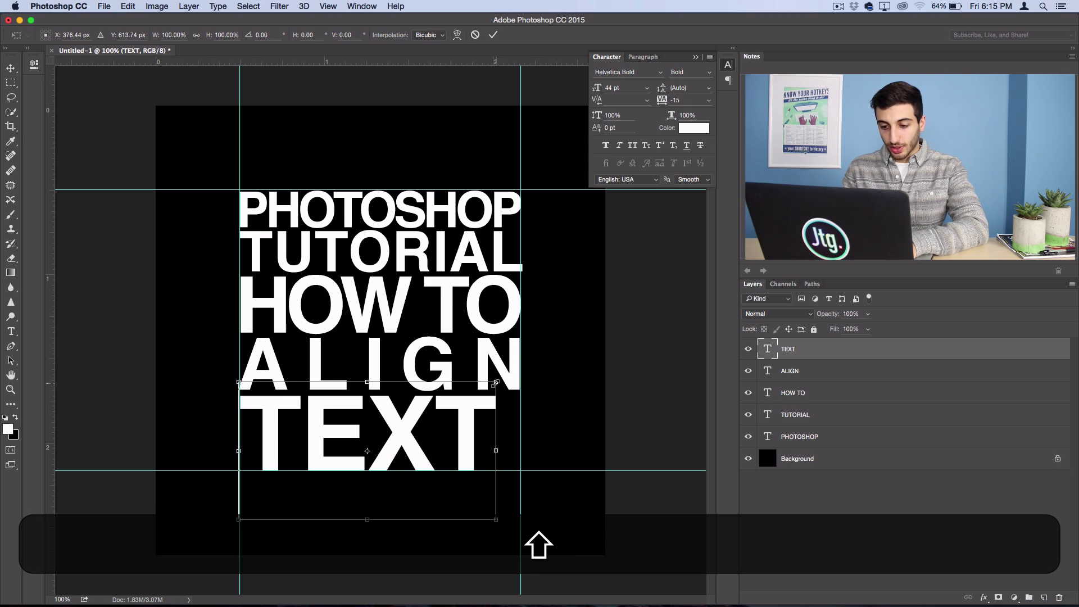
{"action": "left_click_drag", "start_coordinate": [496, 382], "coordinate": [505, 378]}
{"action": "key", "text": "Return"}
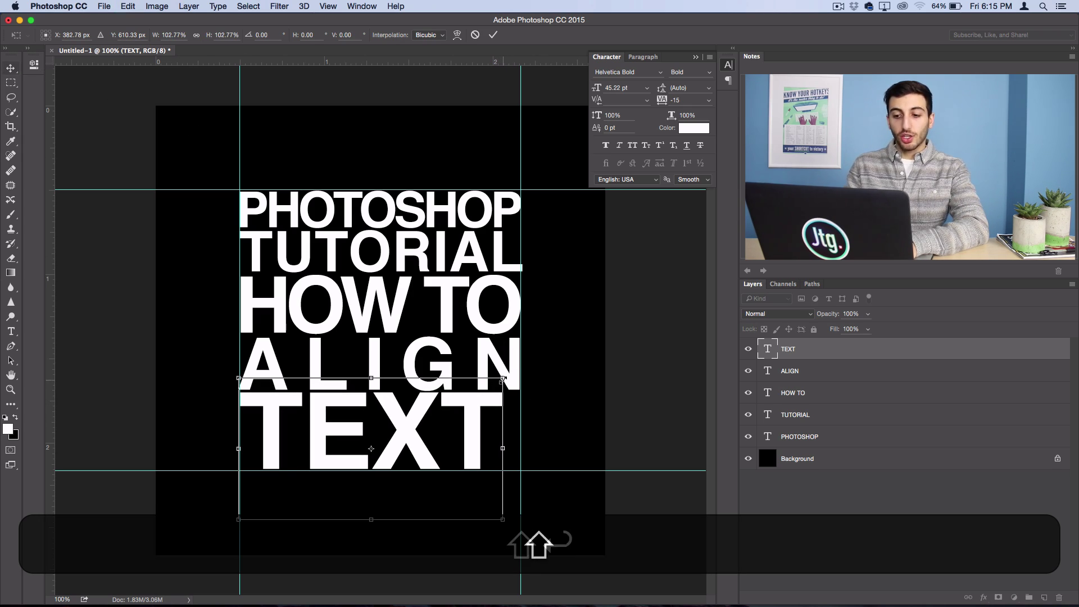
Shrink ALIGN to about 94%, realign it with the words above, and widen its tracking to 285
{"action": "left_click", "coordinate": [774, 374]}
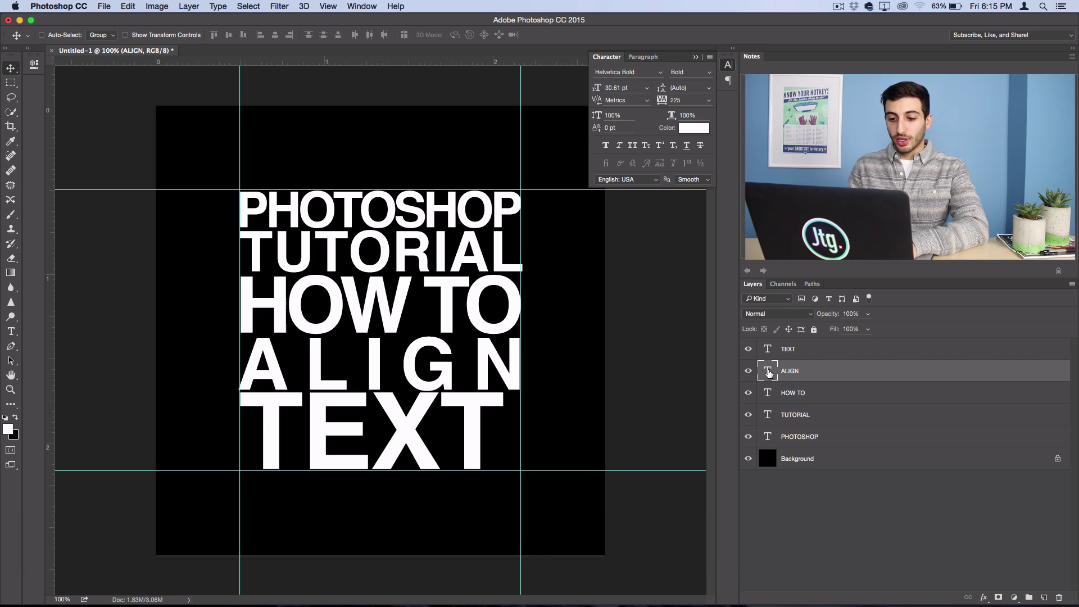
{"action": "double_click", "coordinate": [767, 370]}
{"action": "key", "text": "Escape"}
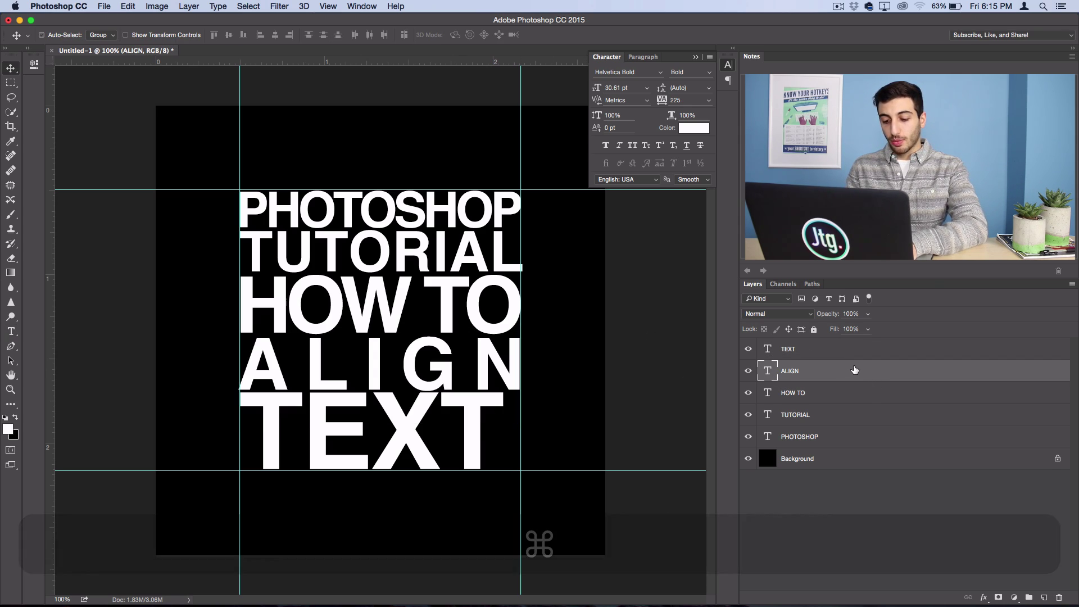
{"action": "key", "text": "super+t"}
{"action": "left_click_drag", "start_coordinate": [541, 421], "coordinate": [525, 417]}
{"action": "key", "text": "Return"}
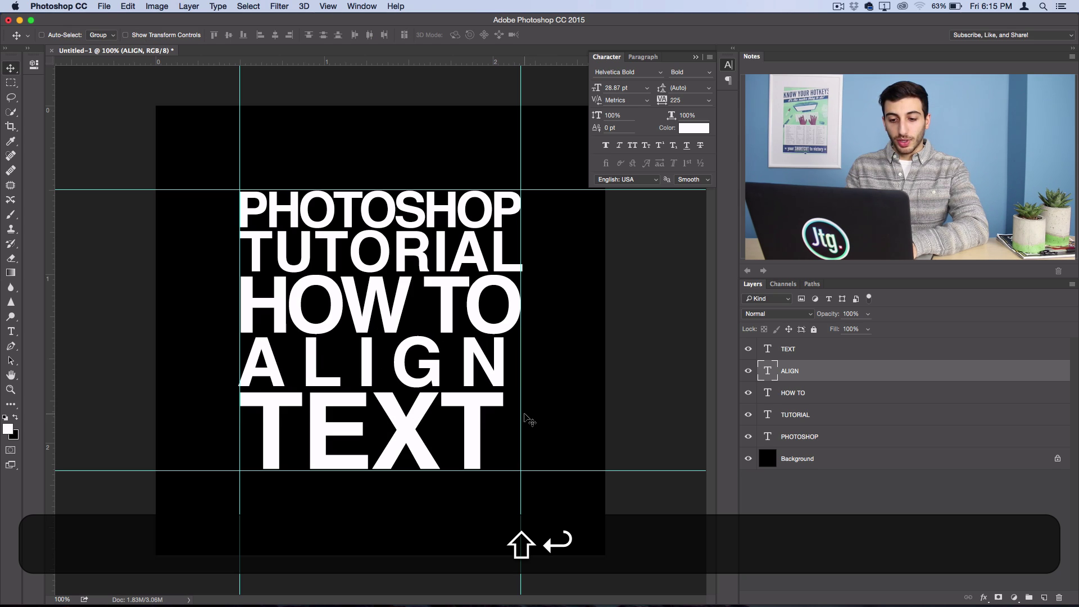
{"action": "key", "text": "Up"}
{"action": "key", "text": "Down"}
{"action": "double_click", "coordinate": [768, 367]}
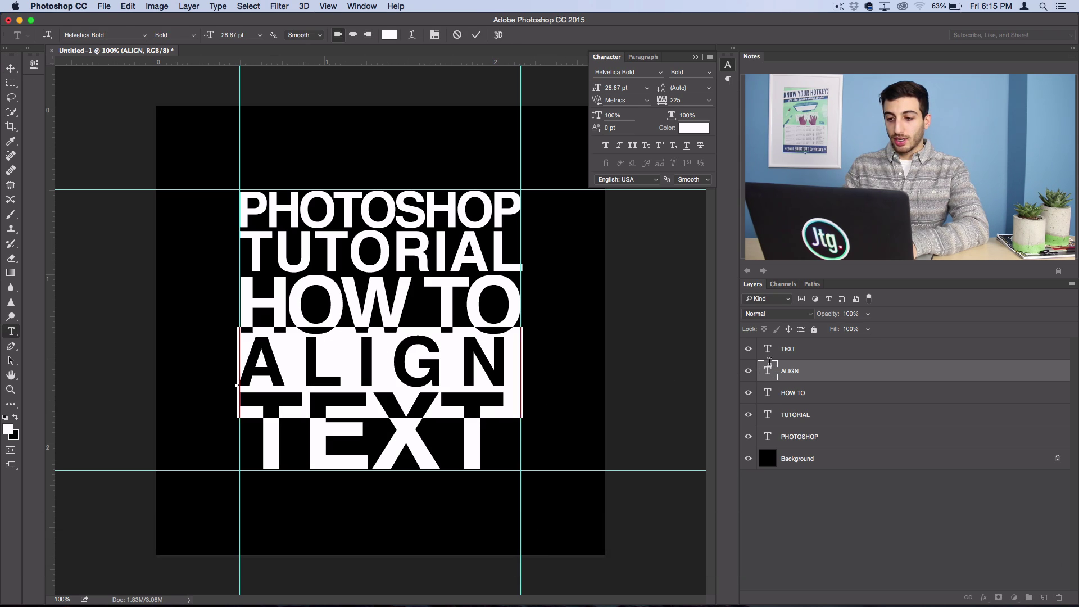
{"action": "key", "text": "Up"}
{"action": "key", "text": "Up"}
{"action": "key", "text": "Up"}
{"action": "key", "text": "Up"}
{"action": "key", "text": "Up"}
{"action": "key", "text": "Up"}
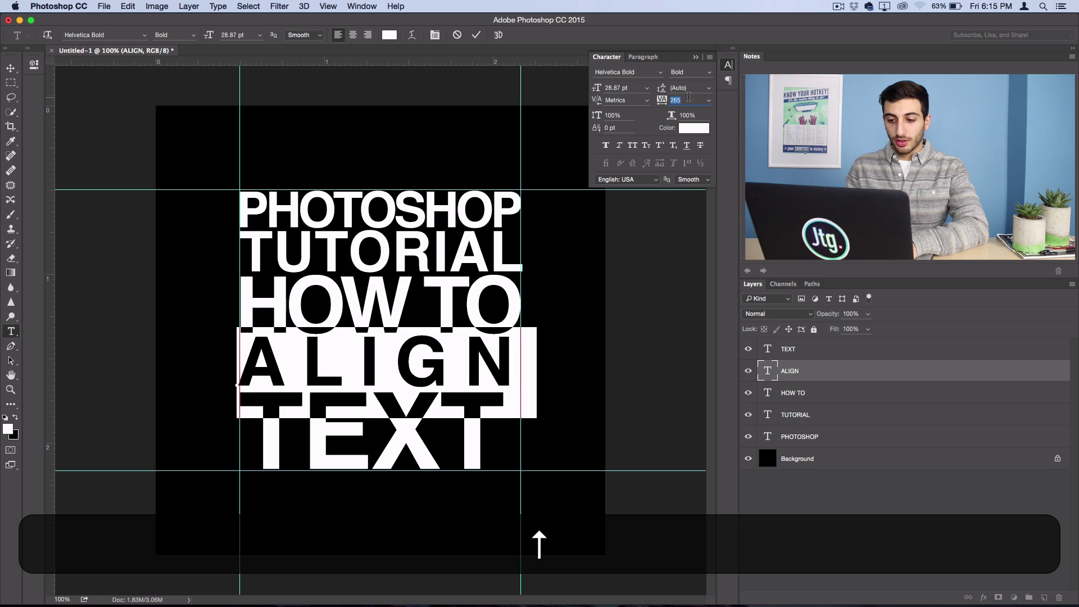
{"action": "key", "text": "super+Return"}
Enlarge TEXT to about 104% (47.02 pt) and raise its tracking from -15 to 5
{"action": "key", "text": "v"}
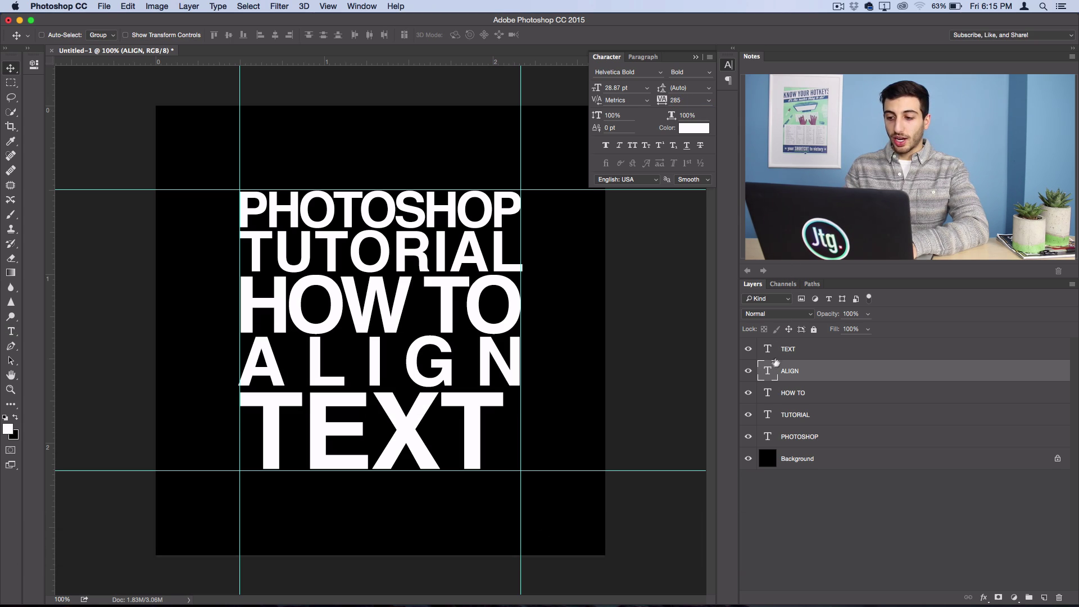
{"action": "left_click", "coordinate": [773, 350]}
{"action": "key", "text": "Down"}
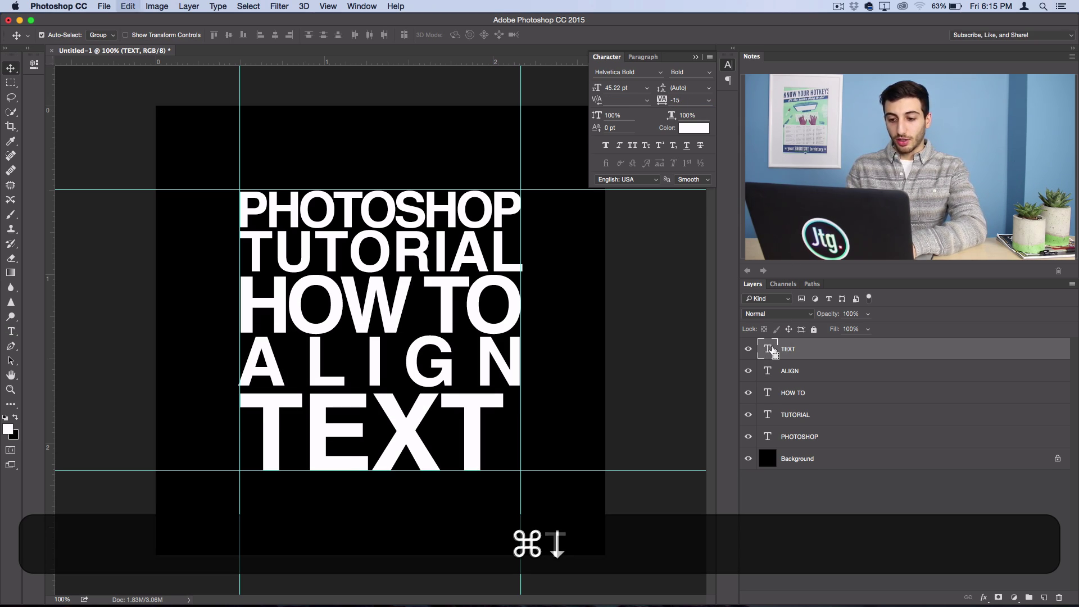
{"action": "key", "text": "shift+super+t"}
{"action": "left_click_drag", "start_coordinate": [506, 385], "coordinate": [516, 376]}
{"action": "key", "text": "Return"}
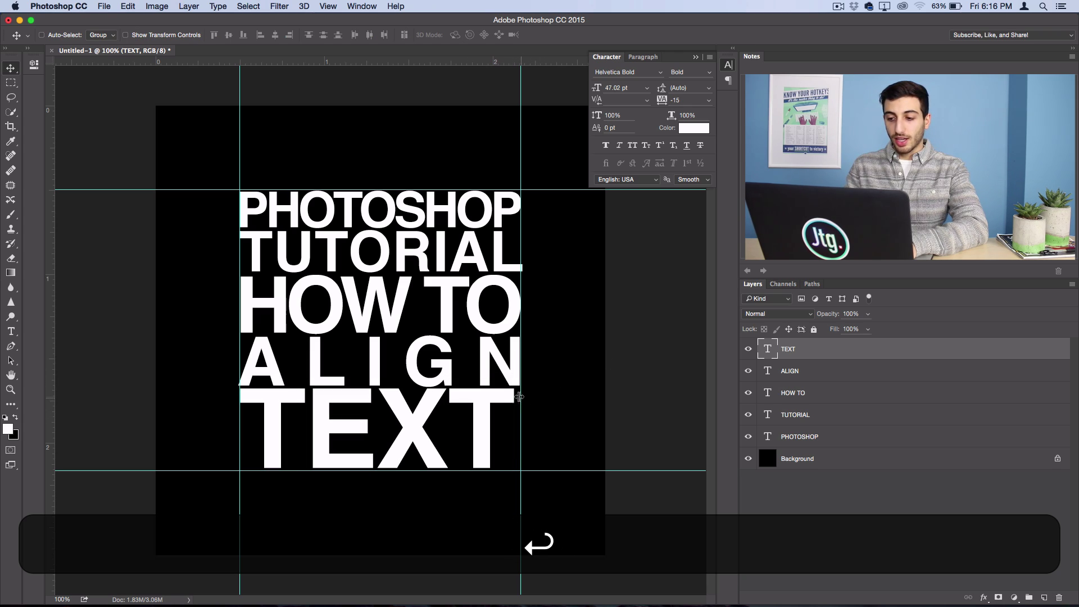
{"action": "double_click", "coordinate": [767, 348]}
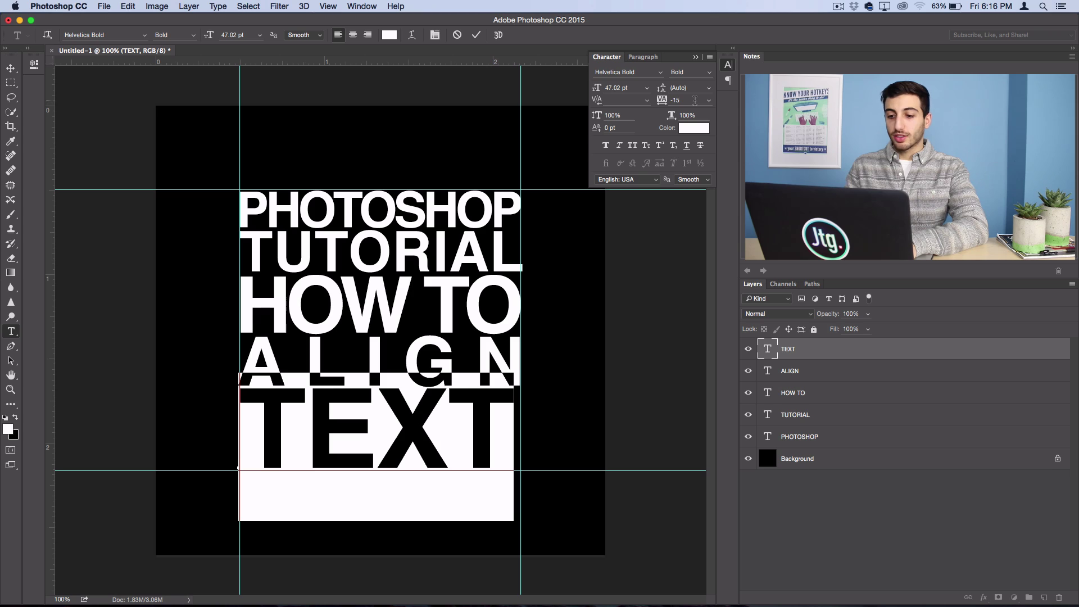
{"action": "key", "text": "Up"}
{"action": "key", "text": "Up"}
{"action": "key", "text": "super+Return"}
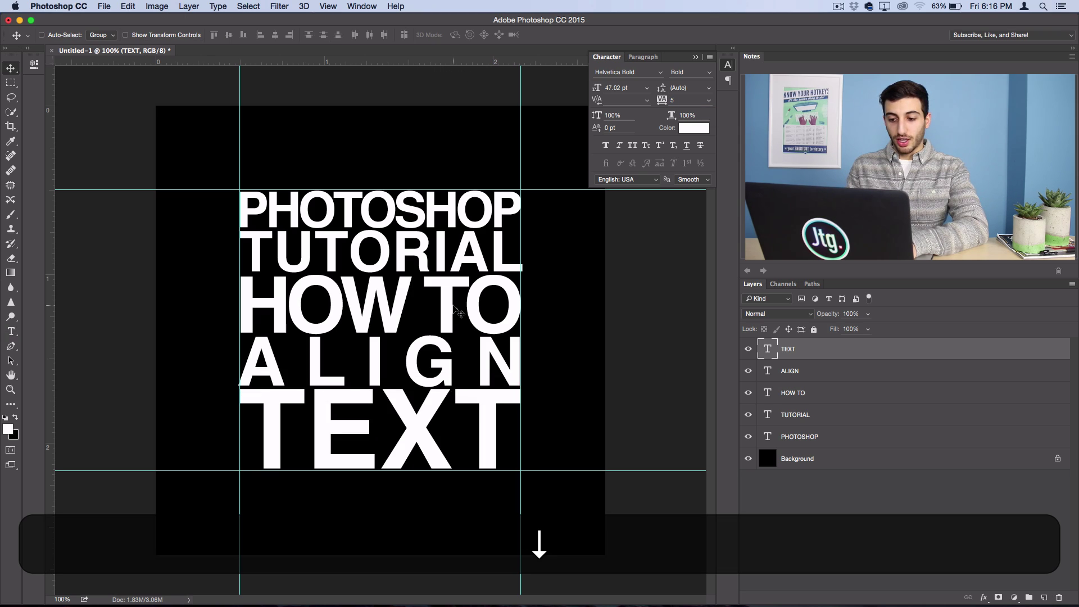
Collapse the Character panel, hide the guides, and select all word layers from TEXT to PHOTOSHOP
{"action": "left_click", "coordinate": [421, 79]}
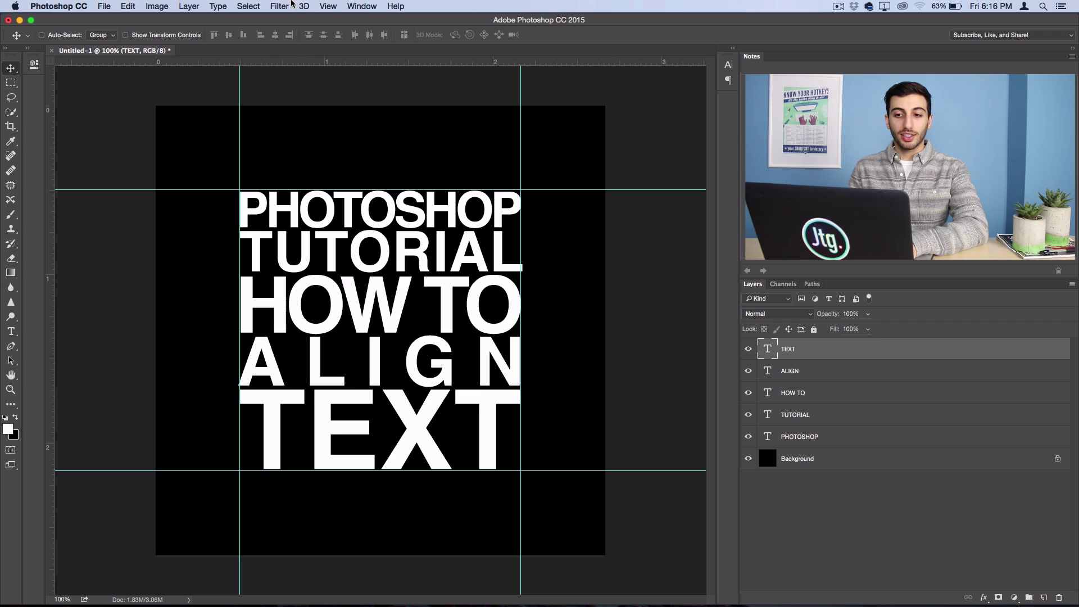
{"action": "key", "text": "super+h"}
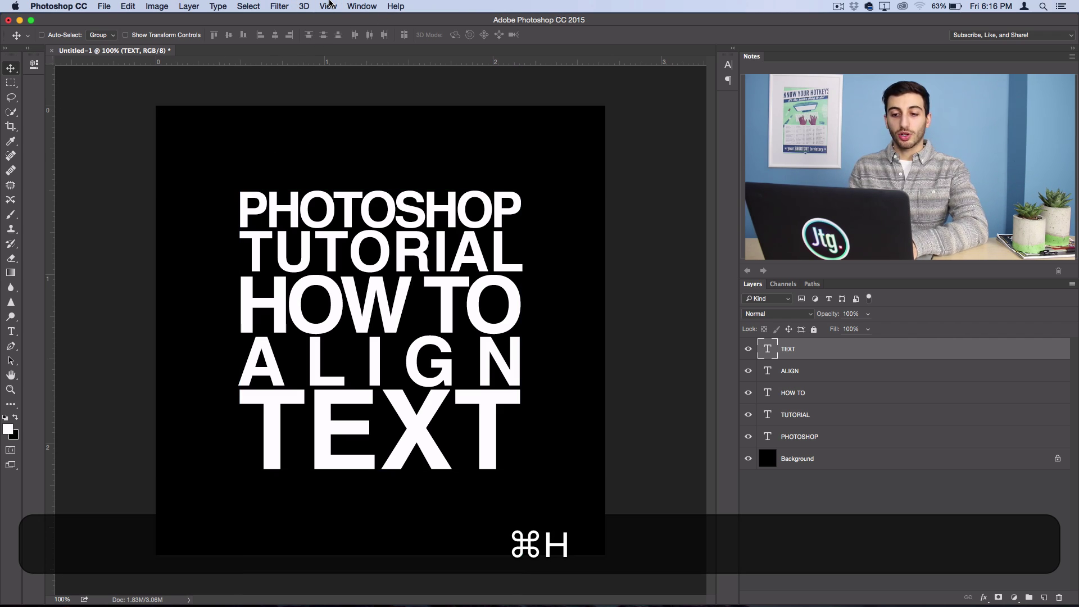
{"action": "left_click", "coordinate": [329, 5]}
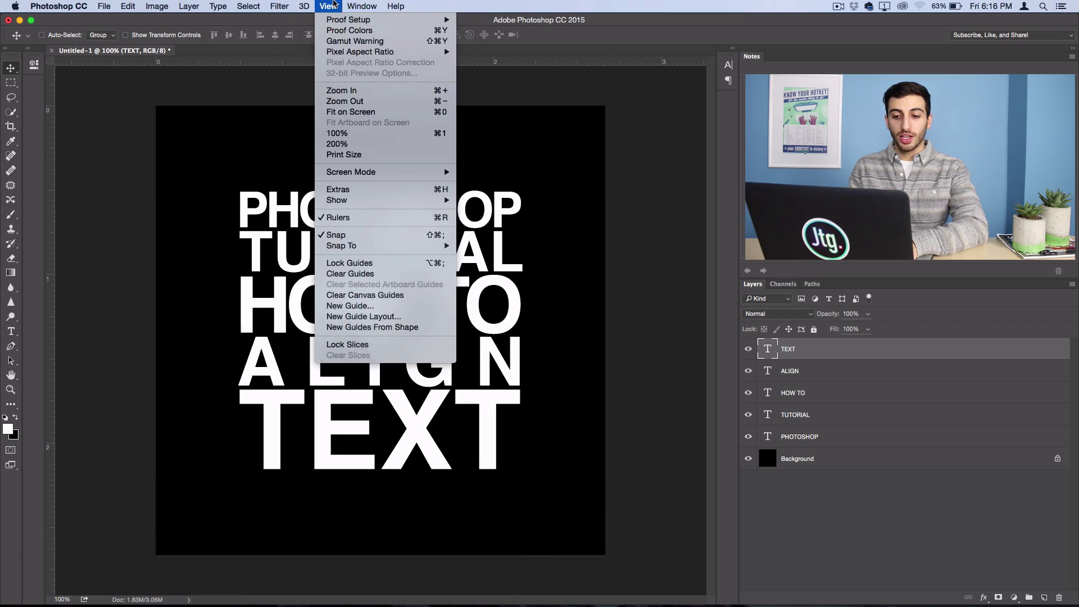
{"action": "left_click", "coordinate": [332, 5]}
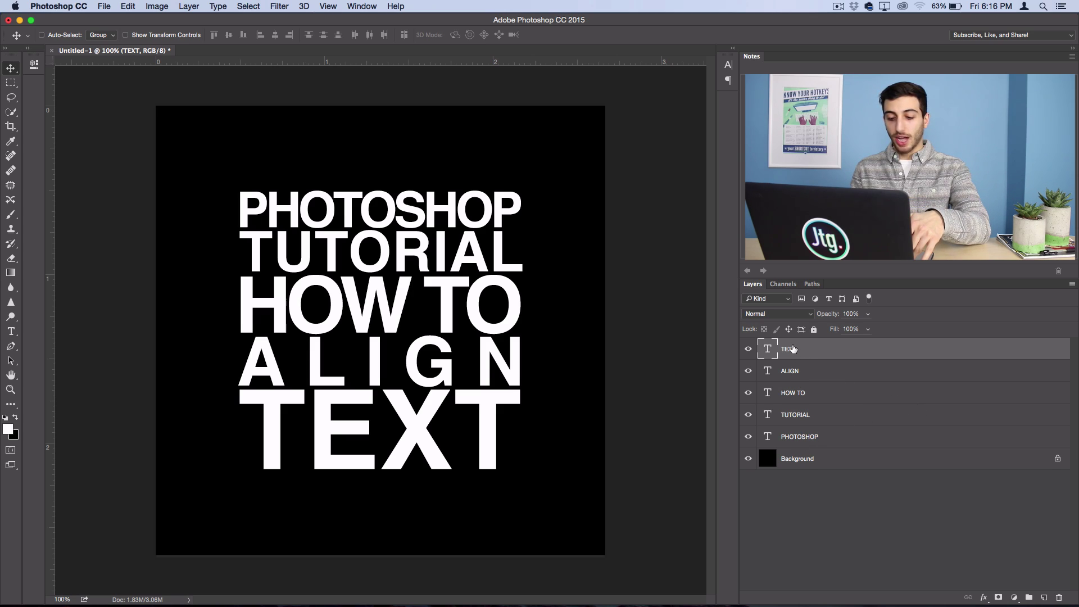
{"action": "key", "text": "shift"}
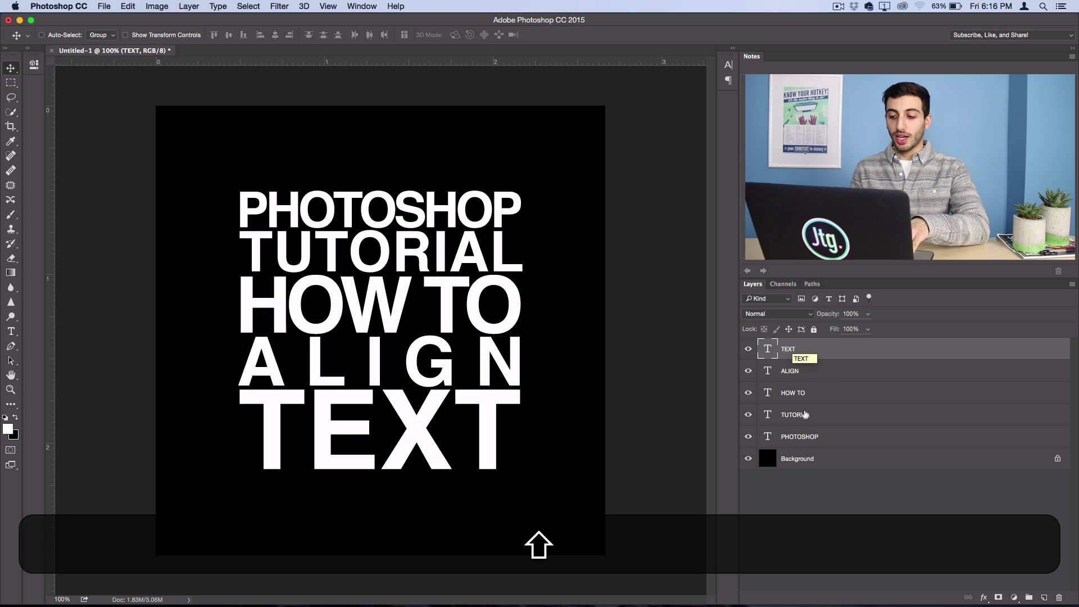
{"action": "left_click", "coordinate": [793, 438], "text": "shift"}
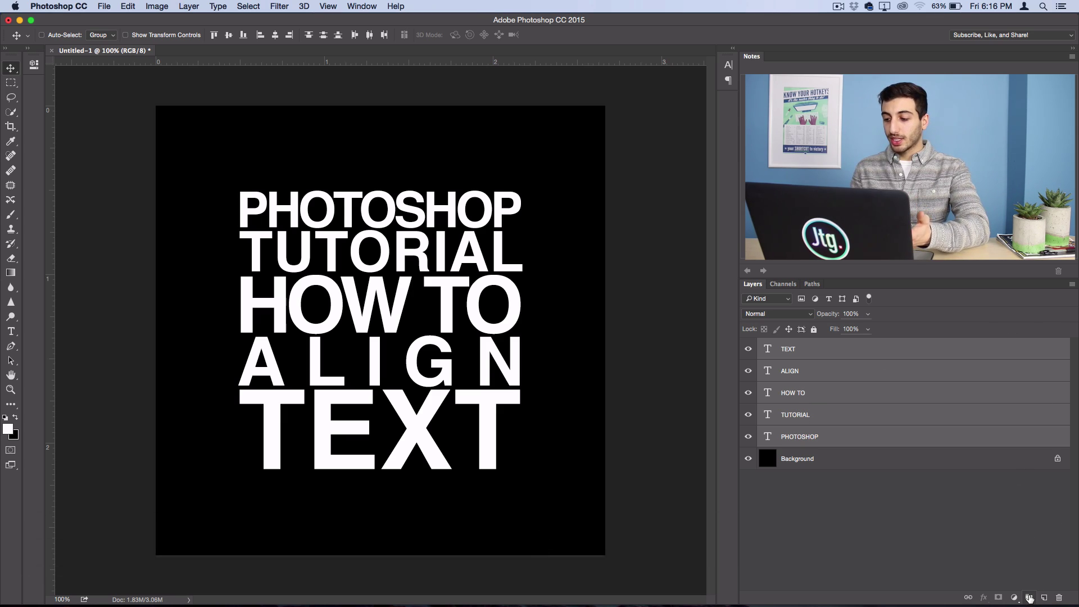
Group the five word layers into Group 1 and convert it to a smart object
{"action": "left_click", "coordinate": [1030, 597]}
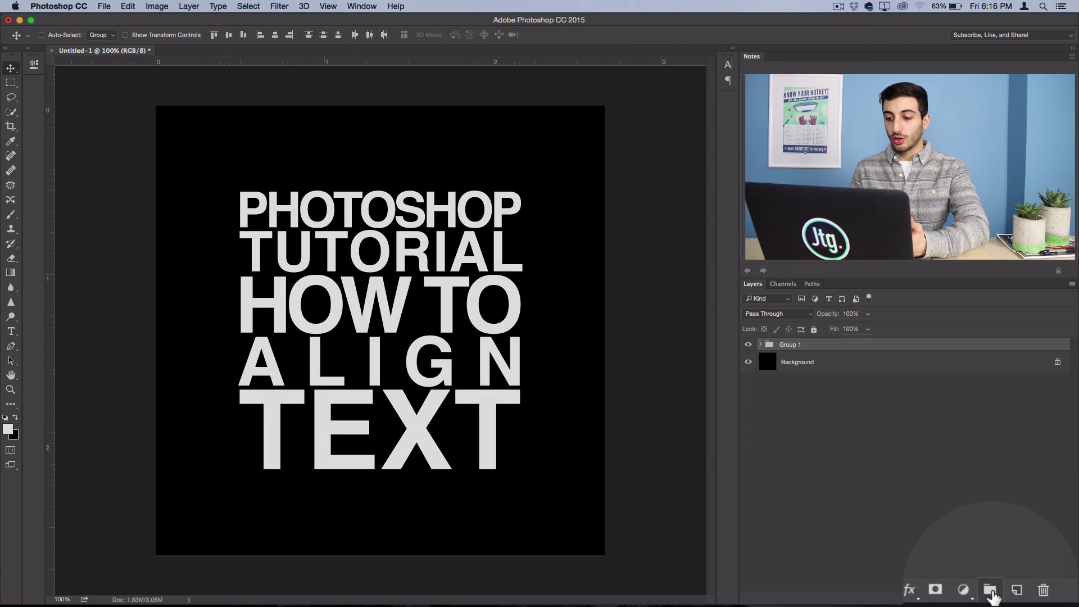
{"action": "left_click", "coordinate": [748, 344]}
{"action": "left_click", "coordinate": [747, 343]}
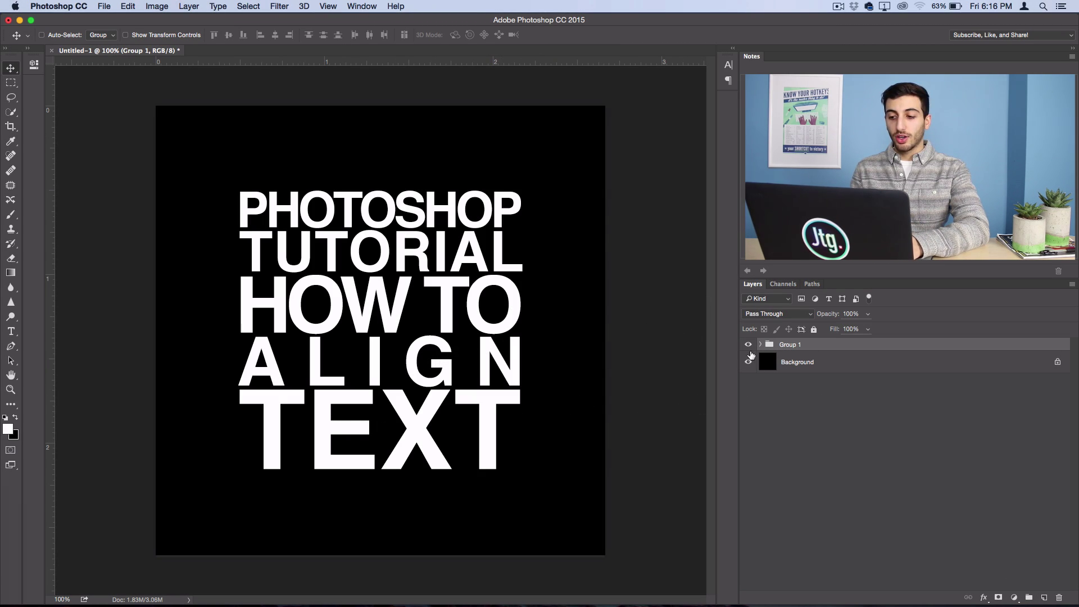
{"action": "right_click", "coordinate": [781, 344]}
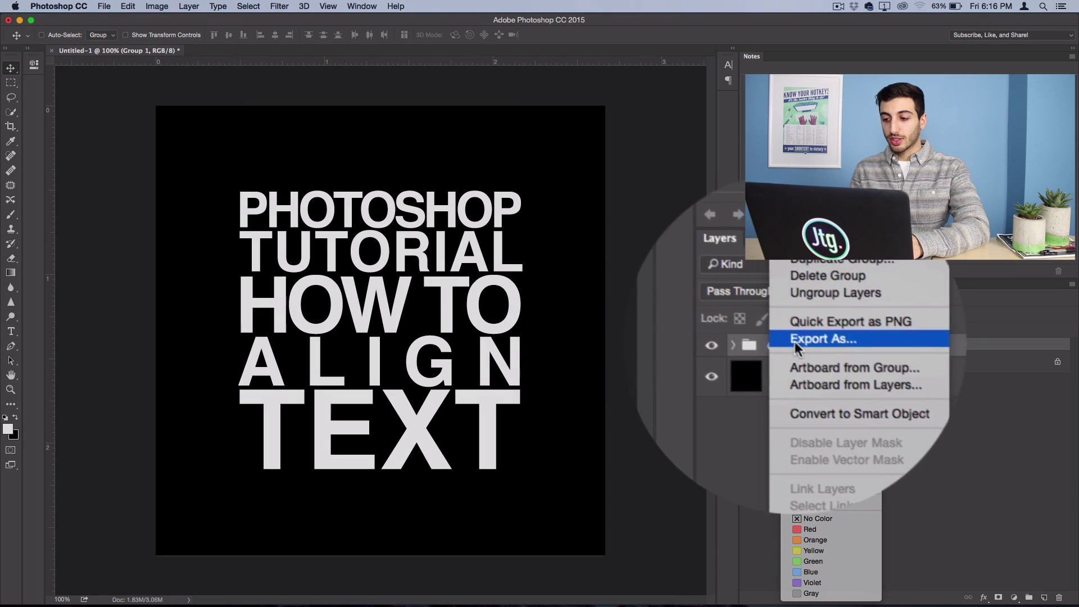
{"action": "left_click", "coordinate": [816, 382]}
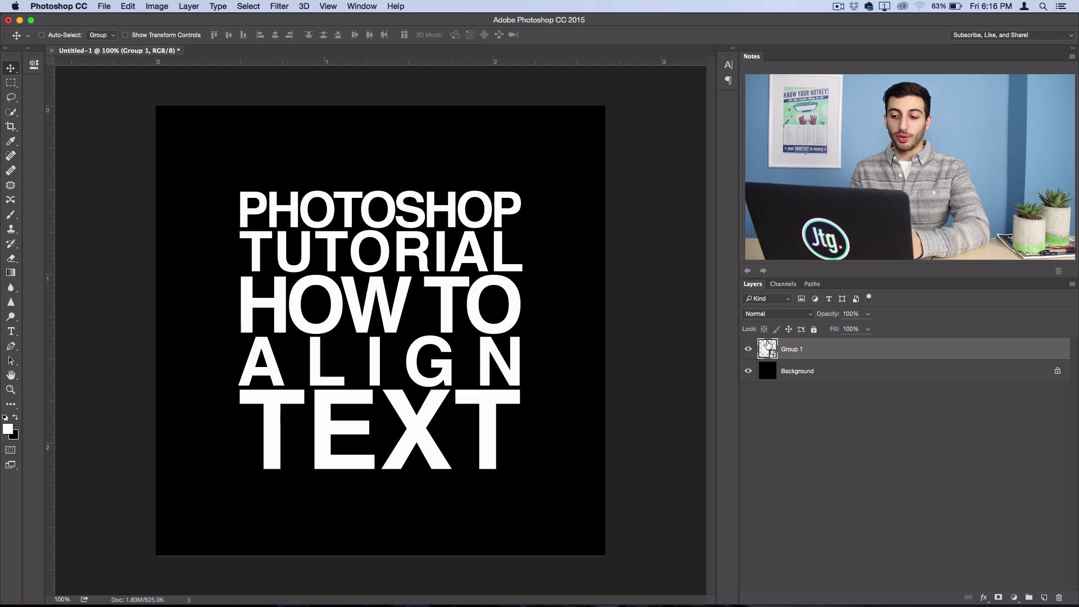
Open Group 1.psb to inspect its word layers and reposition the word block
{"action": "double_click", "coordinate": [767, 348]}
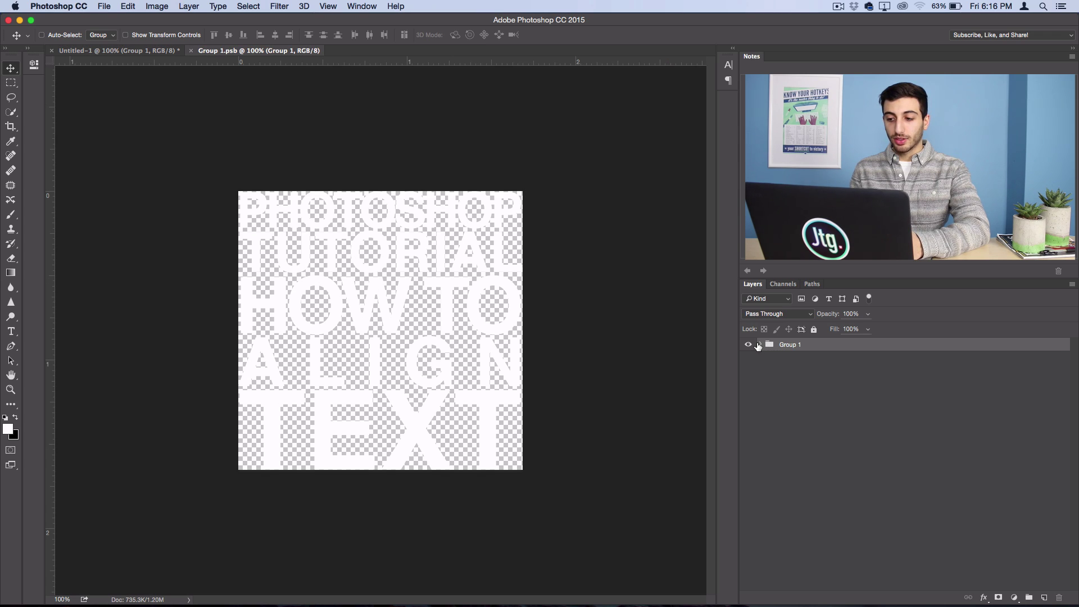
{"action": "left_click", "coordinate": [759, 344]}
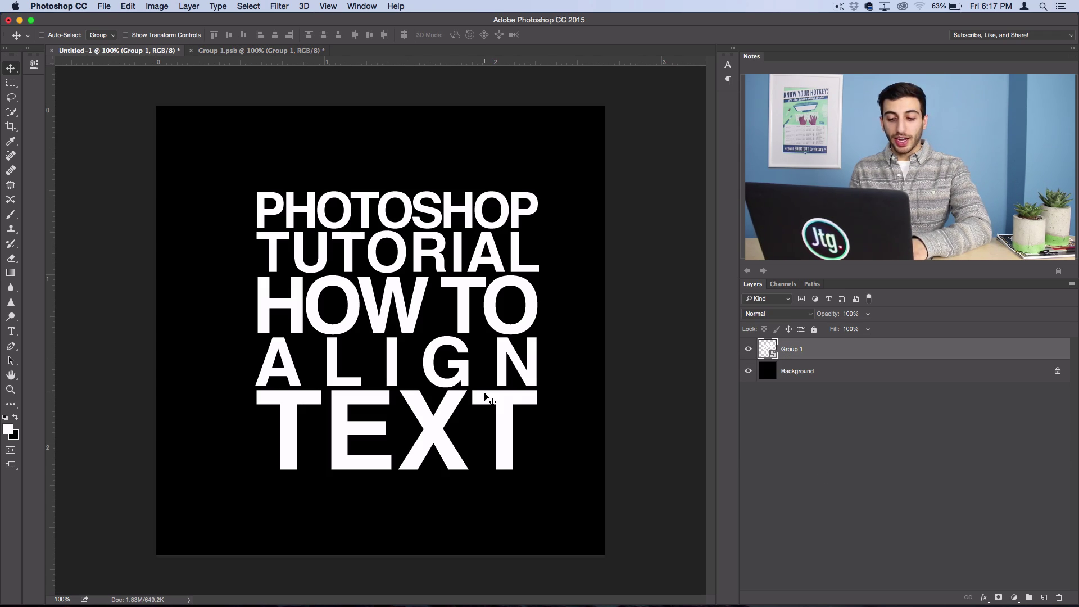
{"action": "left_click_drag", "start_coordinate": [494, 404], "coordinate": [471, 380]}
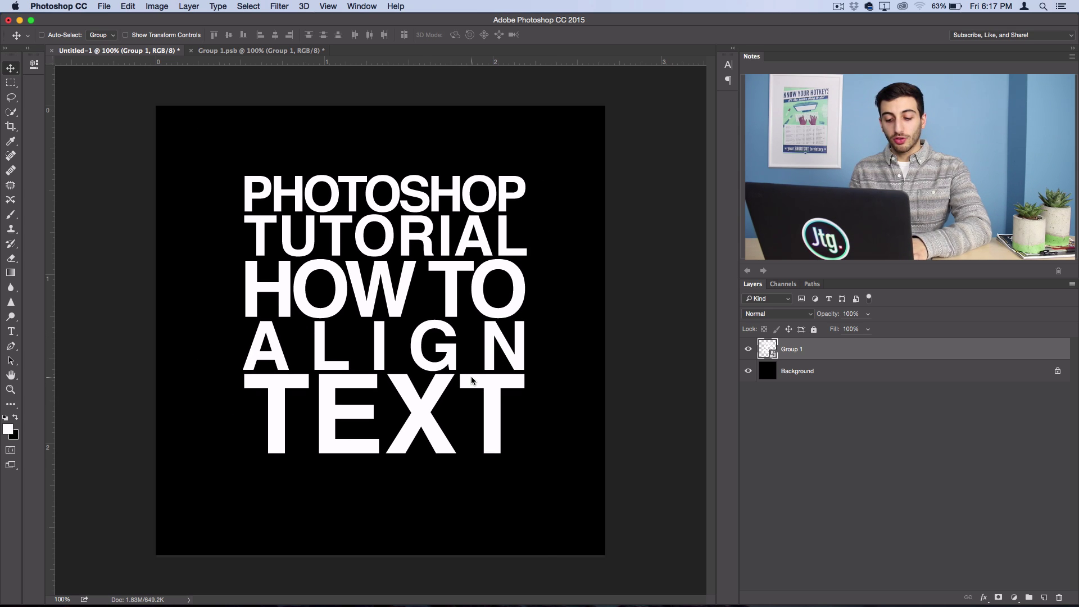
Rotate the Group 1 word block back to 0° and scale it up to about 131.6%
{"action": "key", "text": "super+t"}
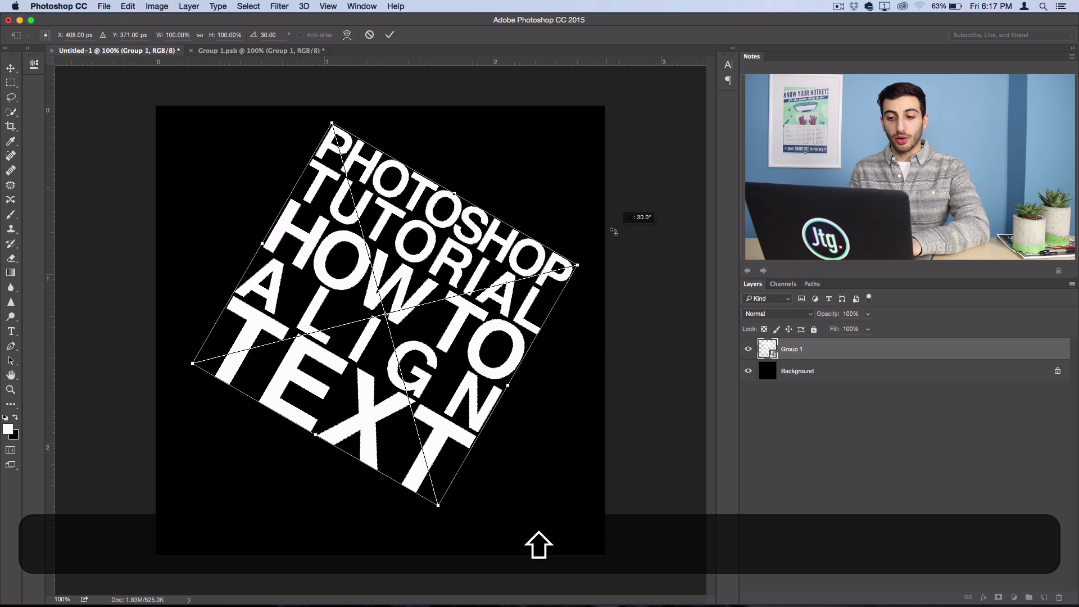
{"action": "left_click_drag", "start_coordinate": [614, 231], "coordinate": [532, 131]}
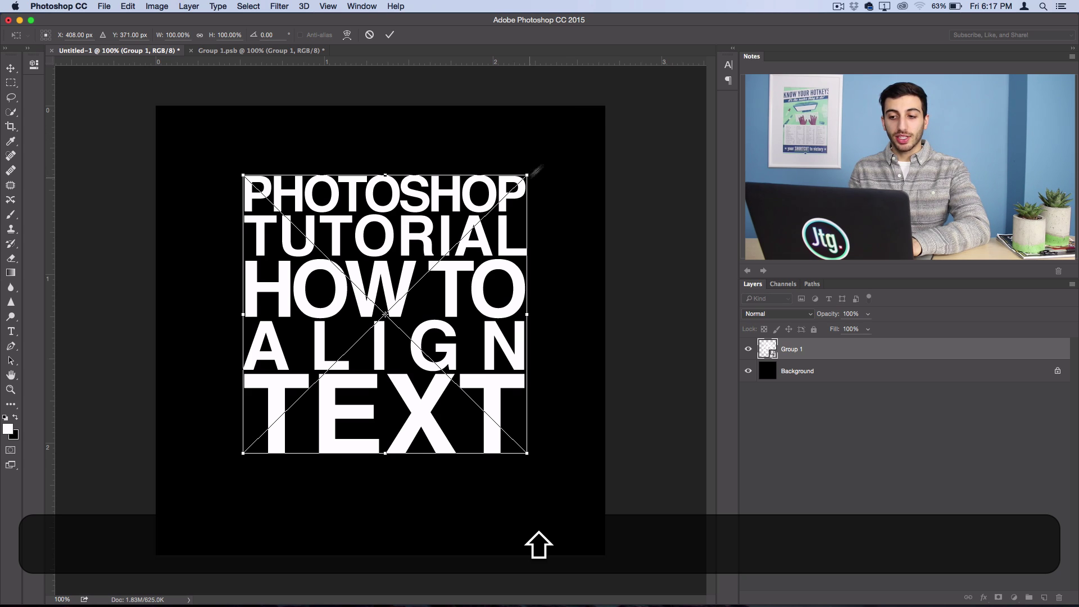
{"action": "left_click_drag", "start_coordinate": [526, 175], "coordinate": [588, 114]}
{"action": "left_click_drag", "start_coordinate": [243, 454], "coordinate": [156, 510]}
{"action": "key", "text": "shift+Return"}
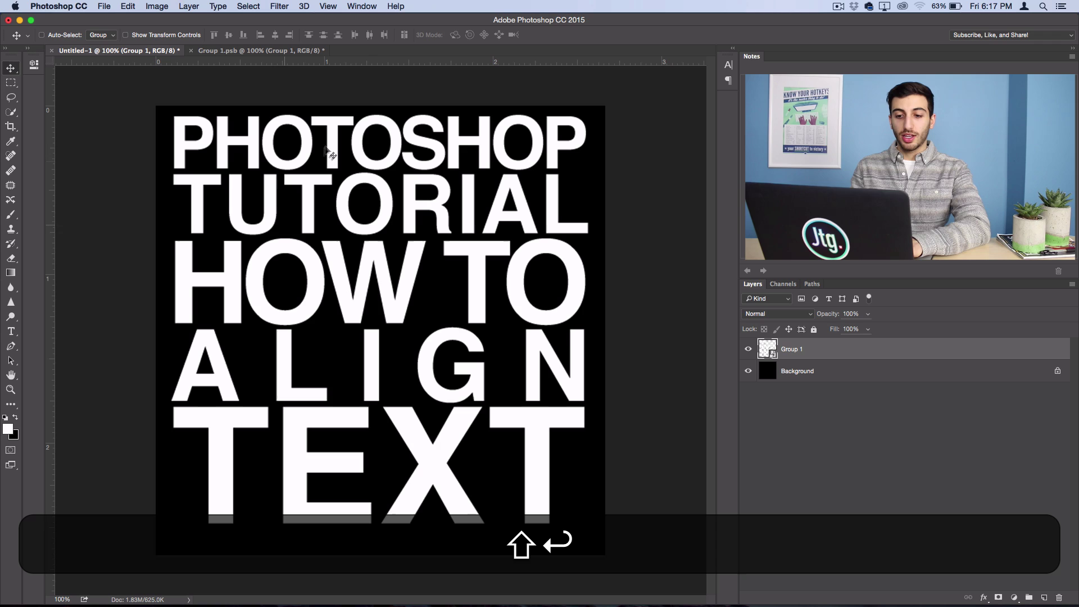